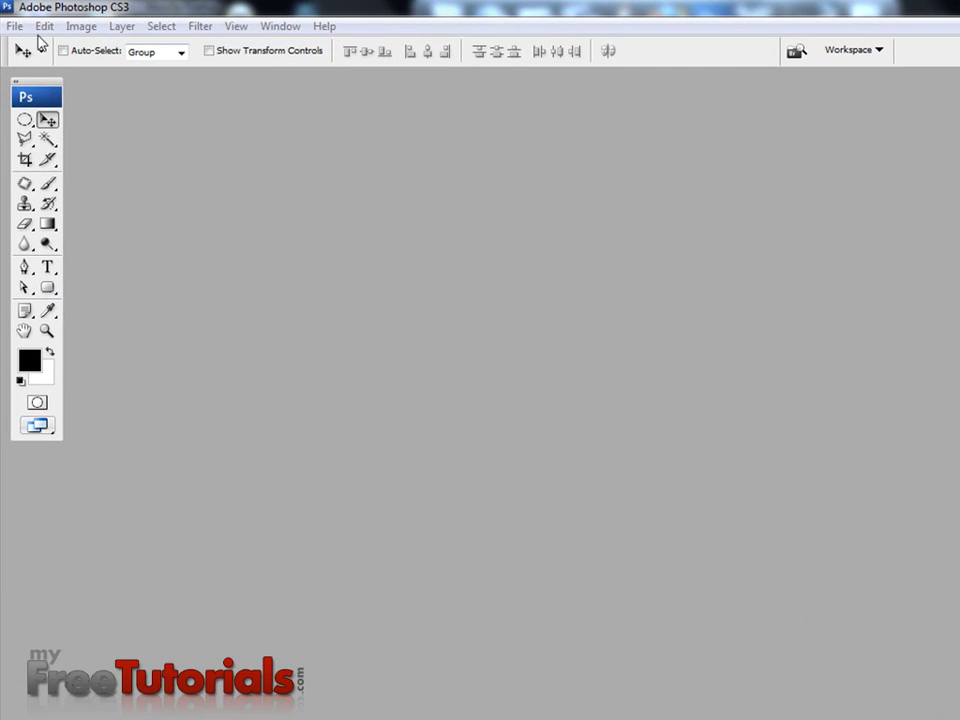
Step: Create Untitled-1 as a 200 × 300 pixel document with a transparent background
click(16, 27)
click(47, 54)
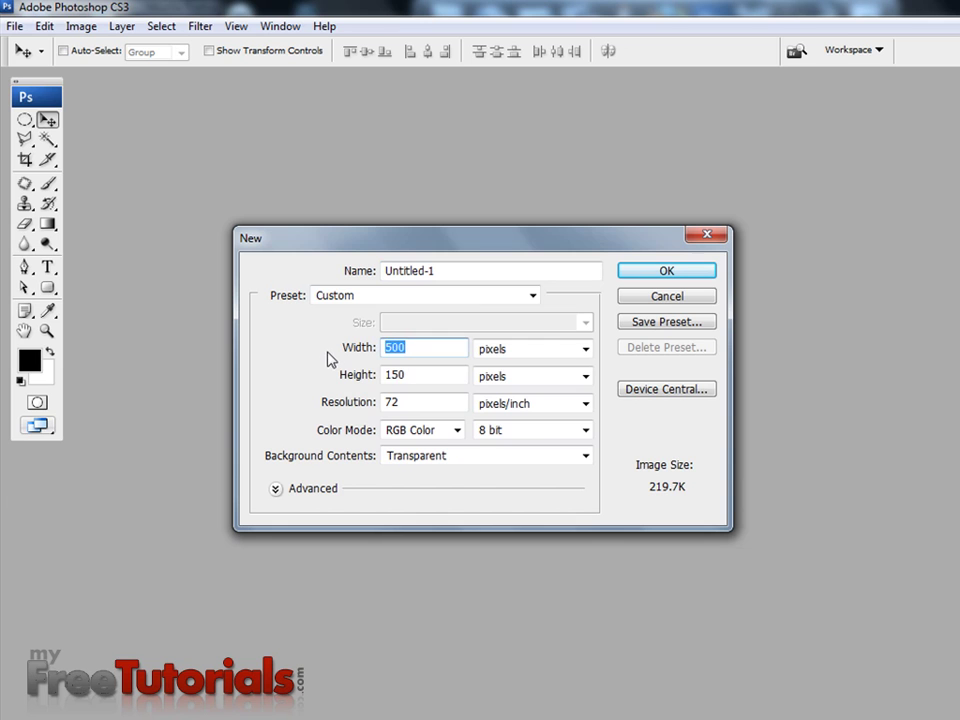
key(Tab)
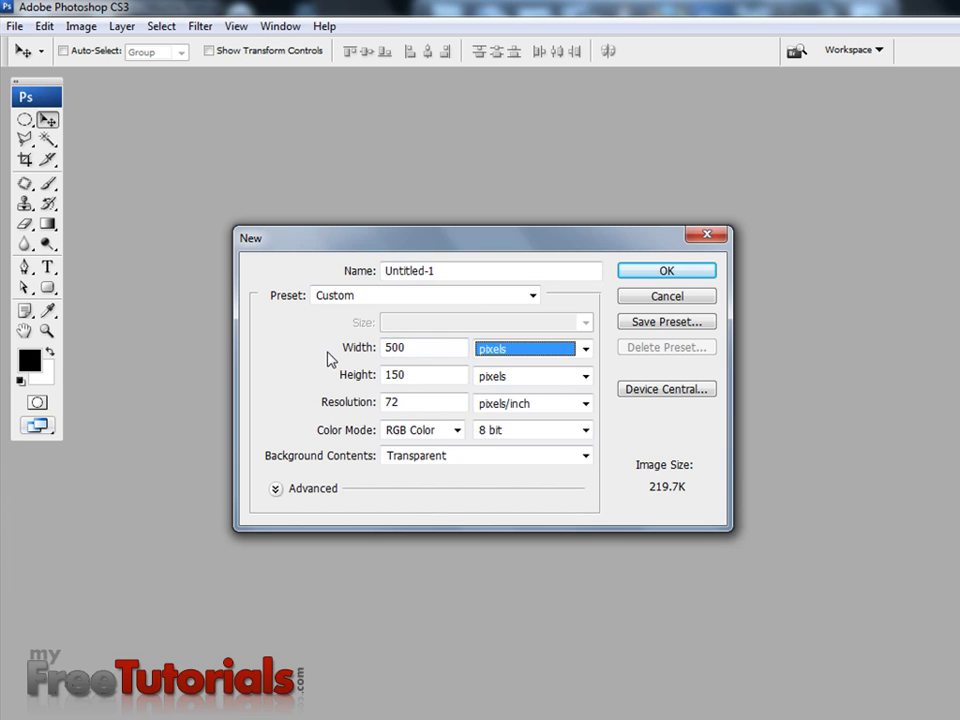
double_click(428, 348)
text(600)
key(Tab)
key(Tab)
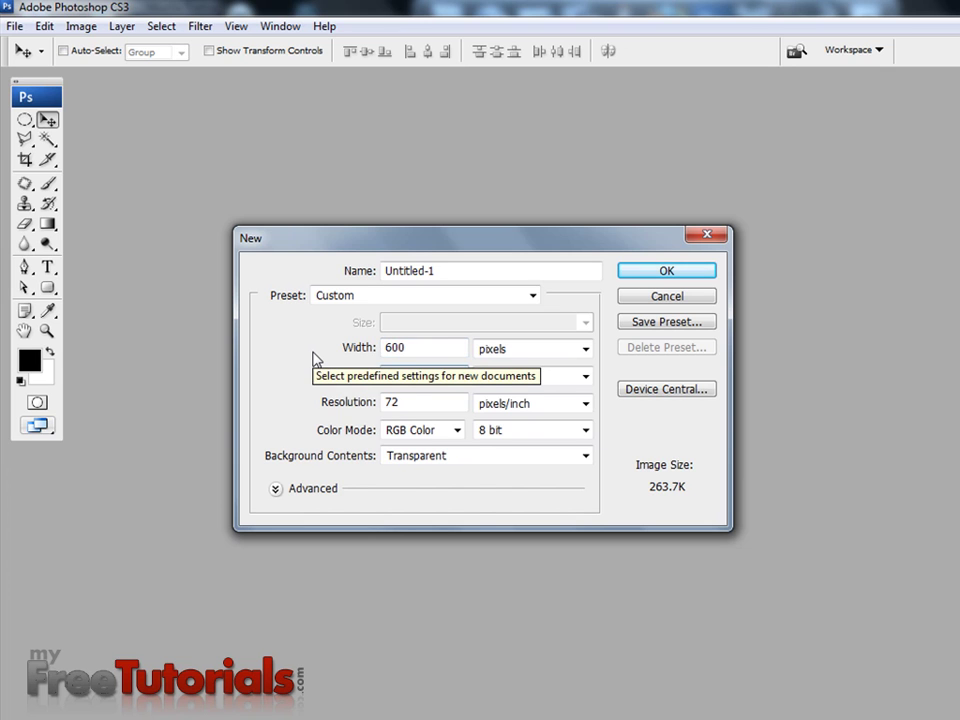
text(3)
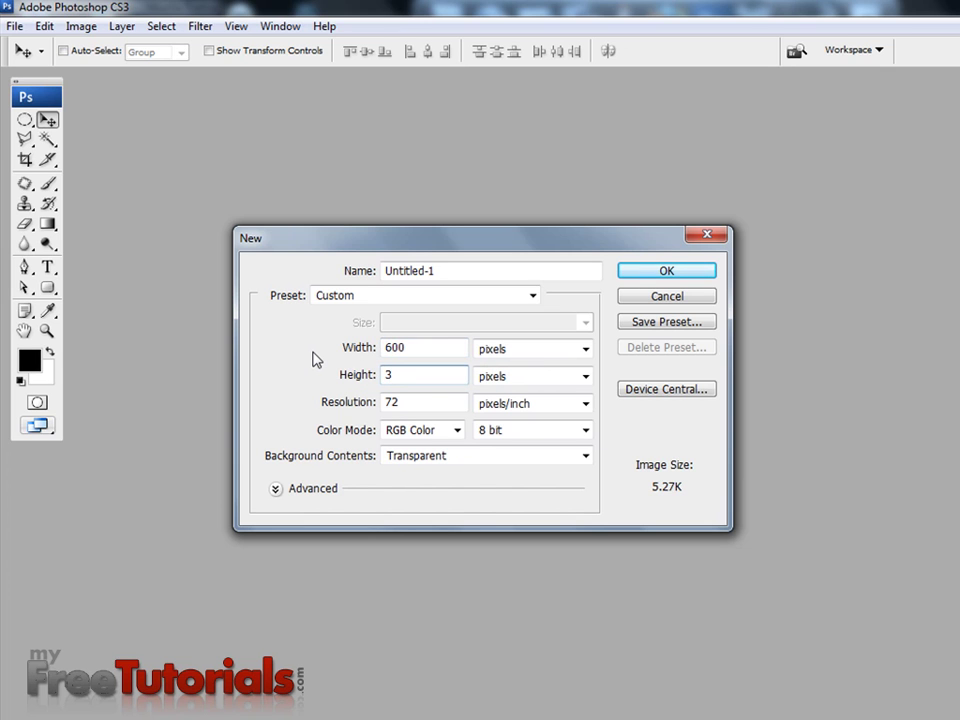
text(00)
key(shift+Tab)
text(200)
key(Return)
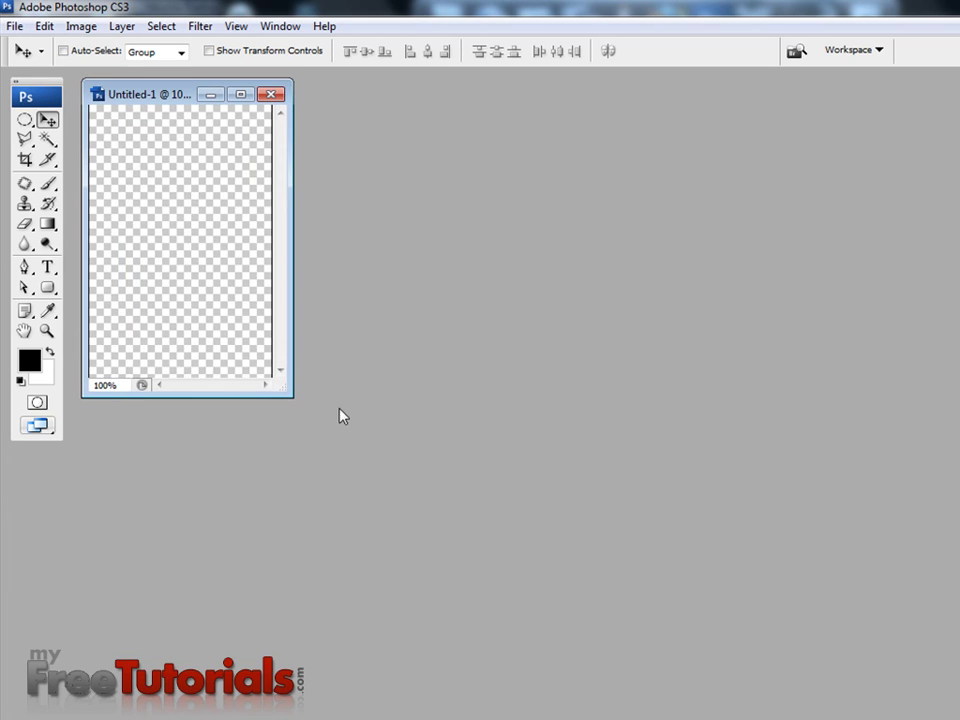
Step: Centre and enlarge the document window, and fill Layer 1 with solid white
drag(161, 94, 303, 186)
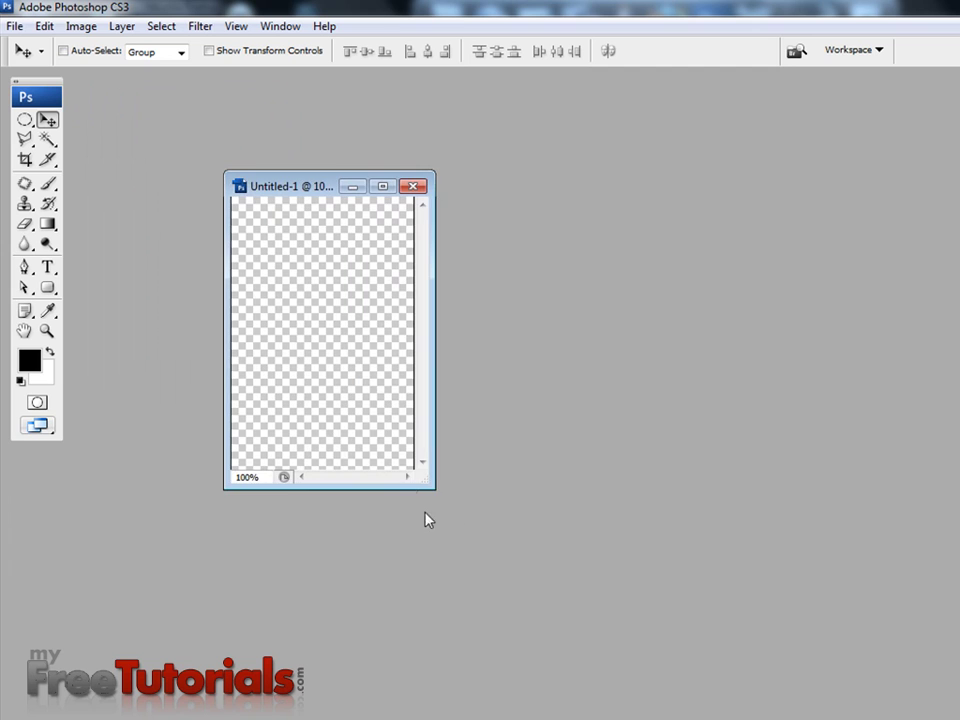
drag(437, 494, 622, 580)
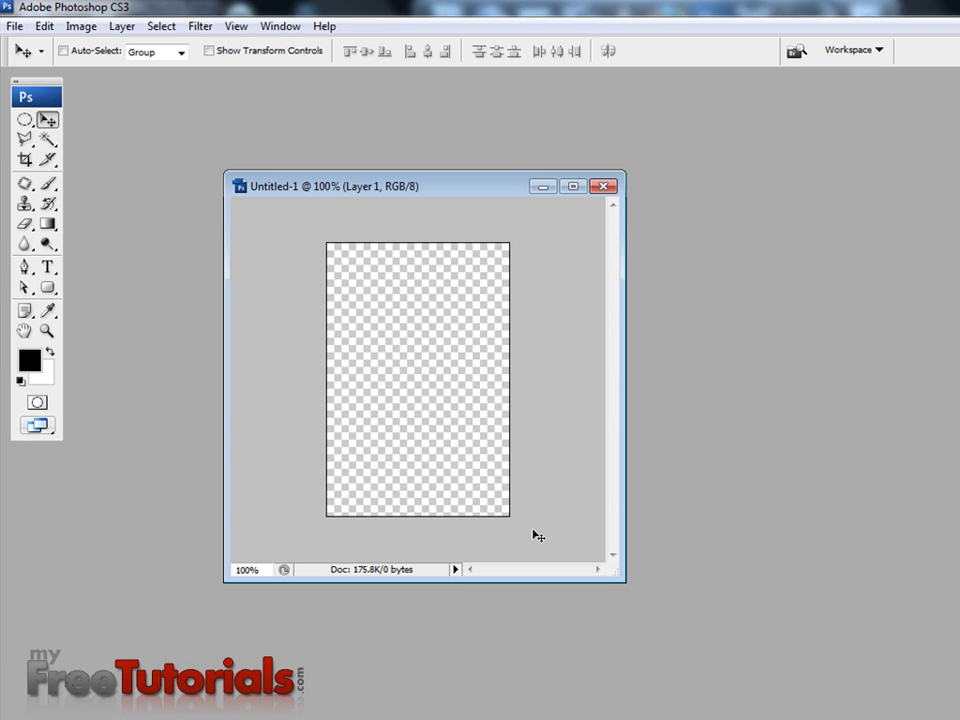
key(ctrl+BackSpace)
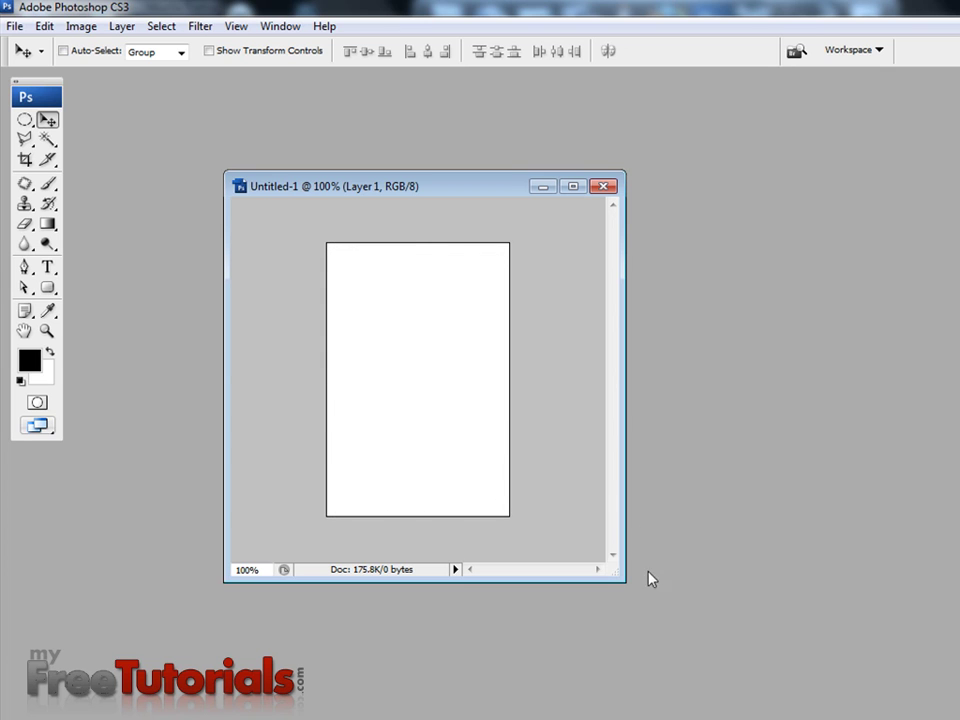
drag(622, 591, 689, 608)
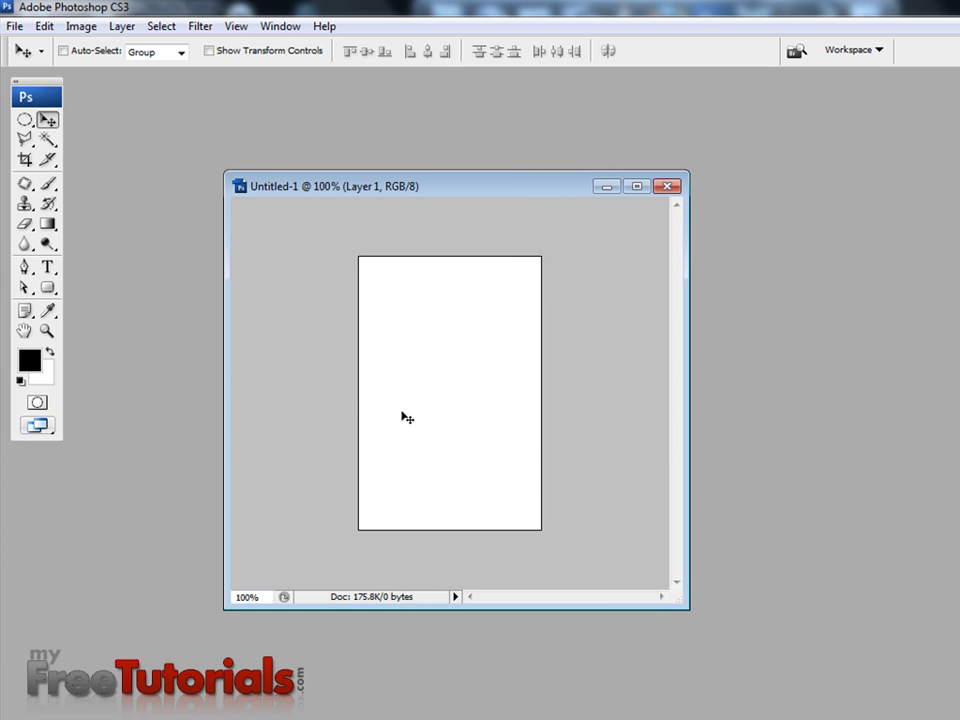
Step: Draw a black rounded rectangle with a 5 px radius across the canvas top
click(47, 288)
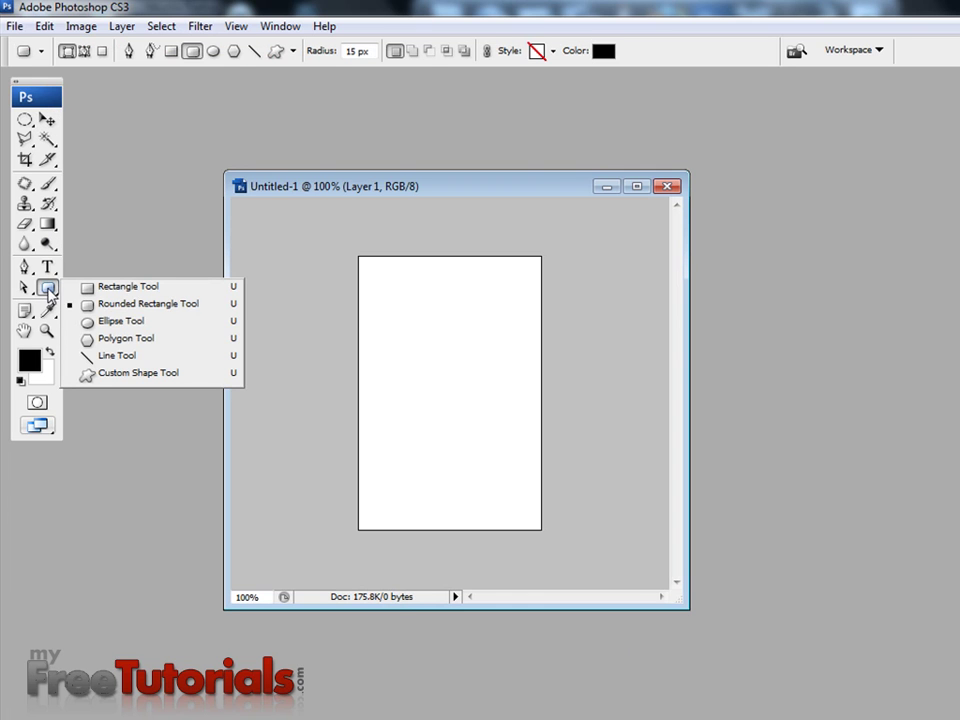
click(125, 304)
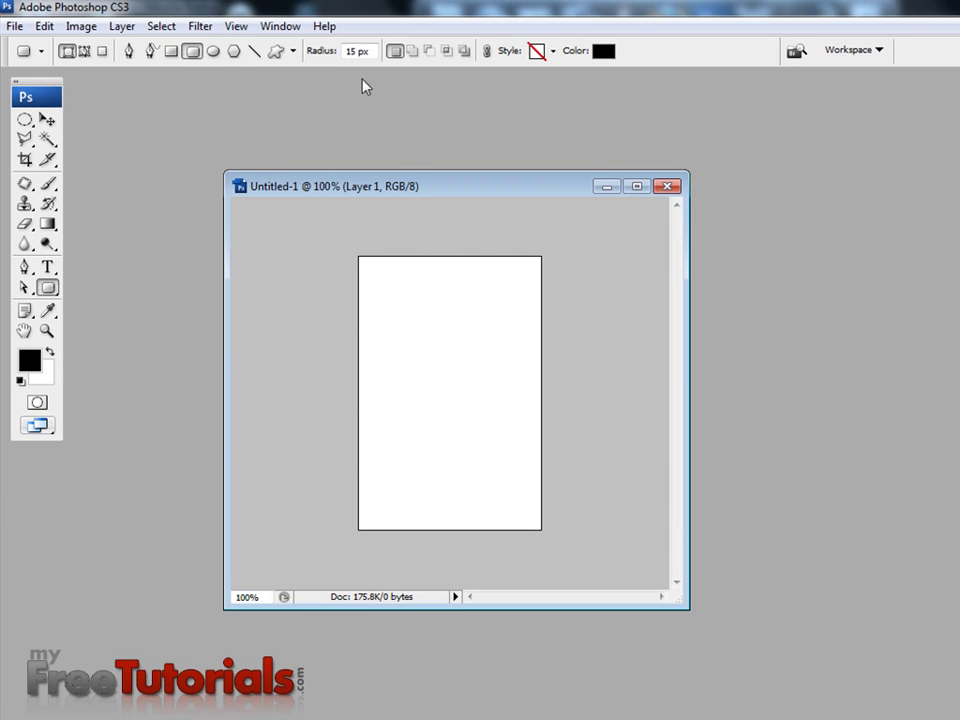
double_click(351, 51)
text(5)
drag(375, 284, 521, 352)
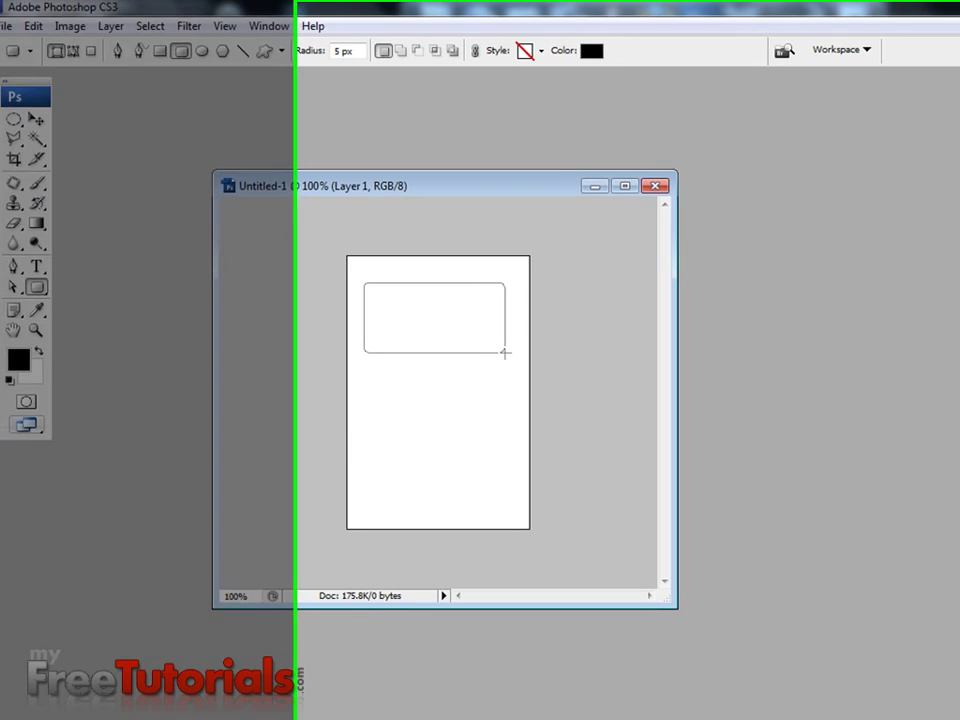
drag(521, 352, 514, 354)
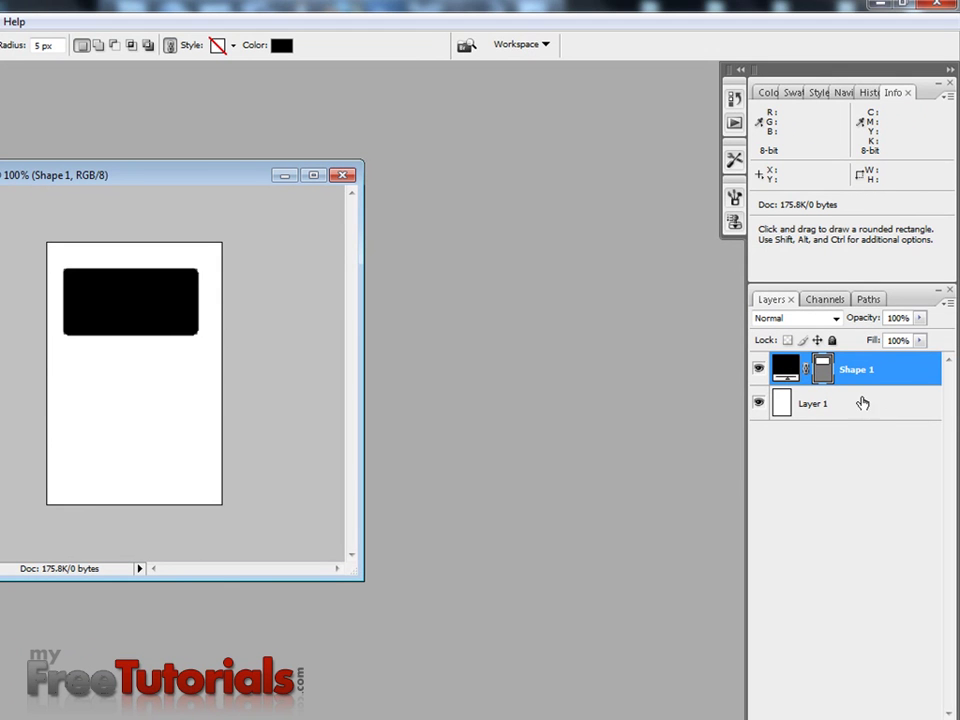
Step: Change the Shape 1 fill colour to hex 405252
double_click(786, 368)
key(Tab)
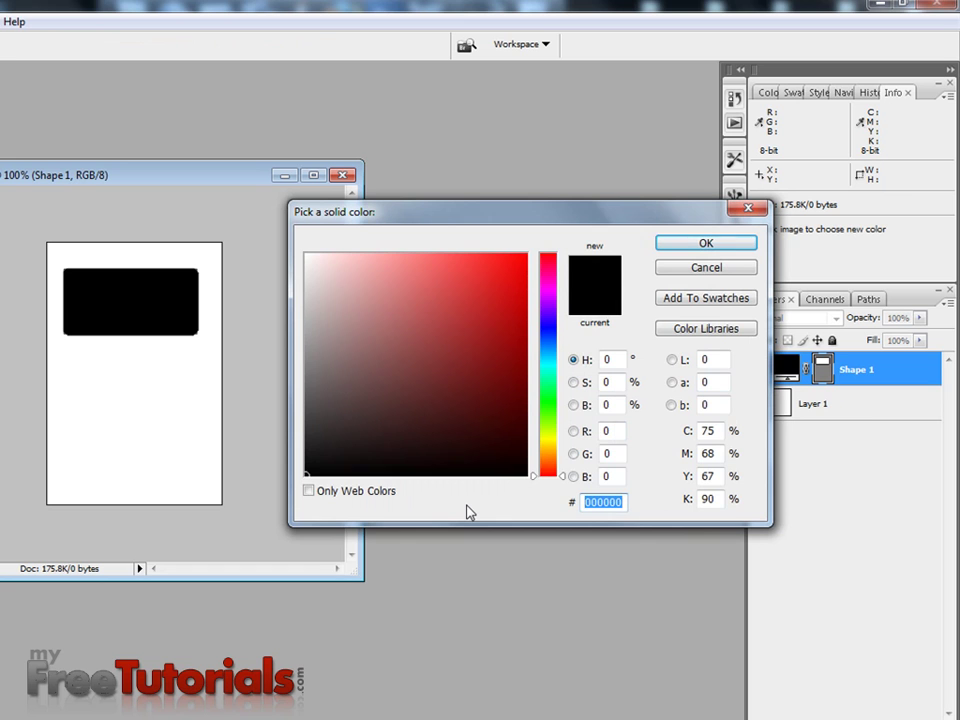
text(405252)
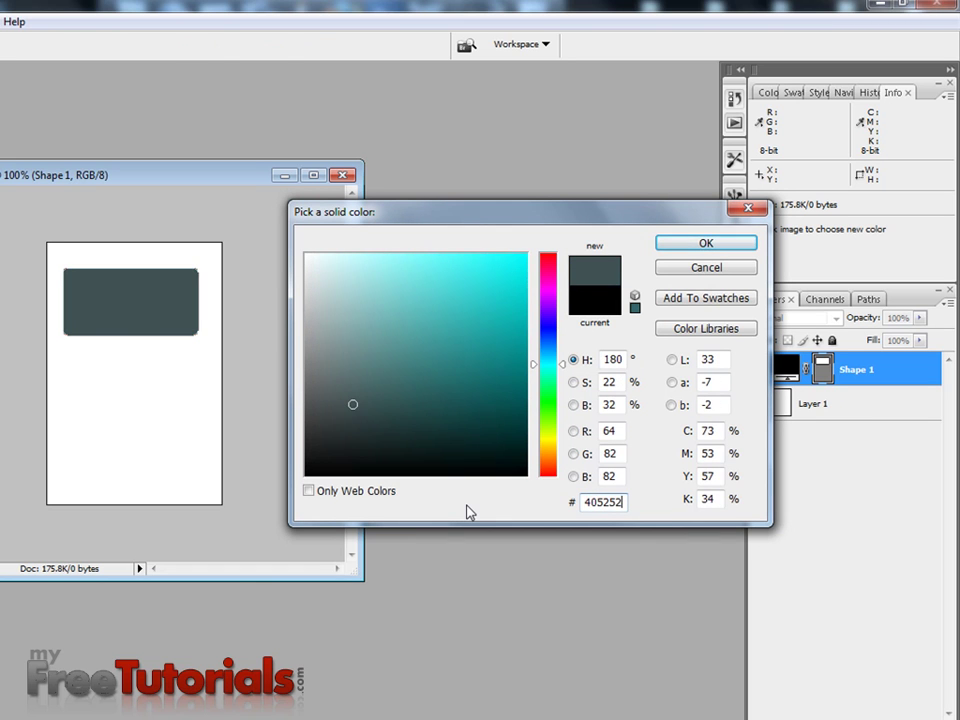
key(Return)
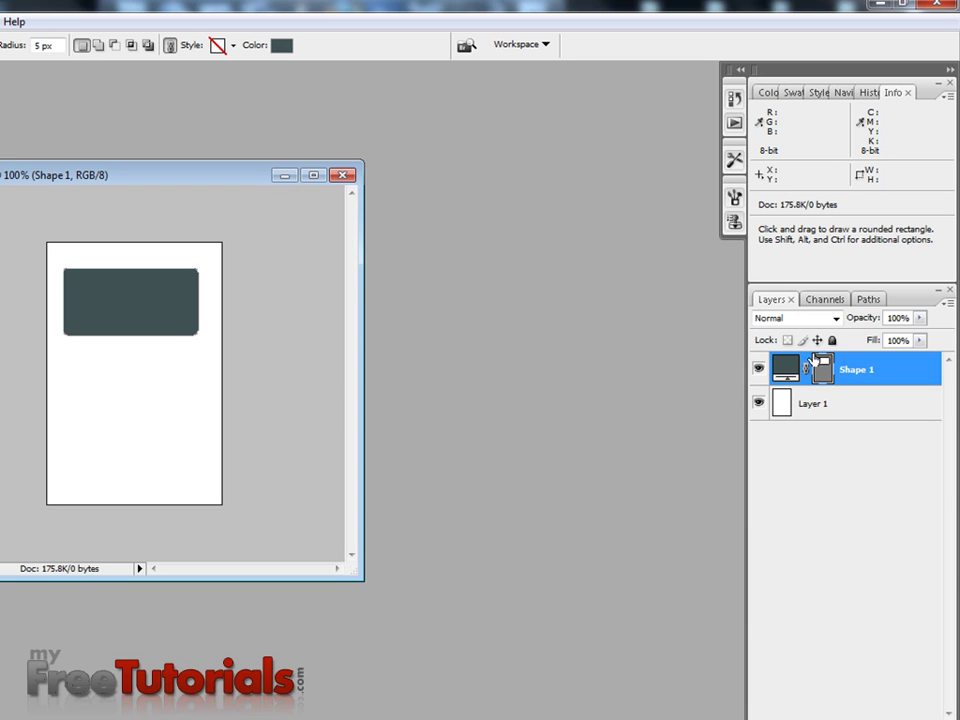
Step: Load the Shape 1 outline as a selection and rasterize the Shape 1 layer
key(ctrl)
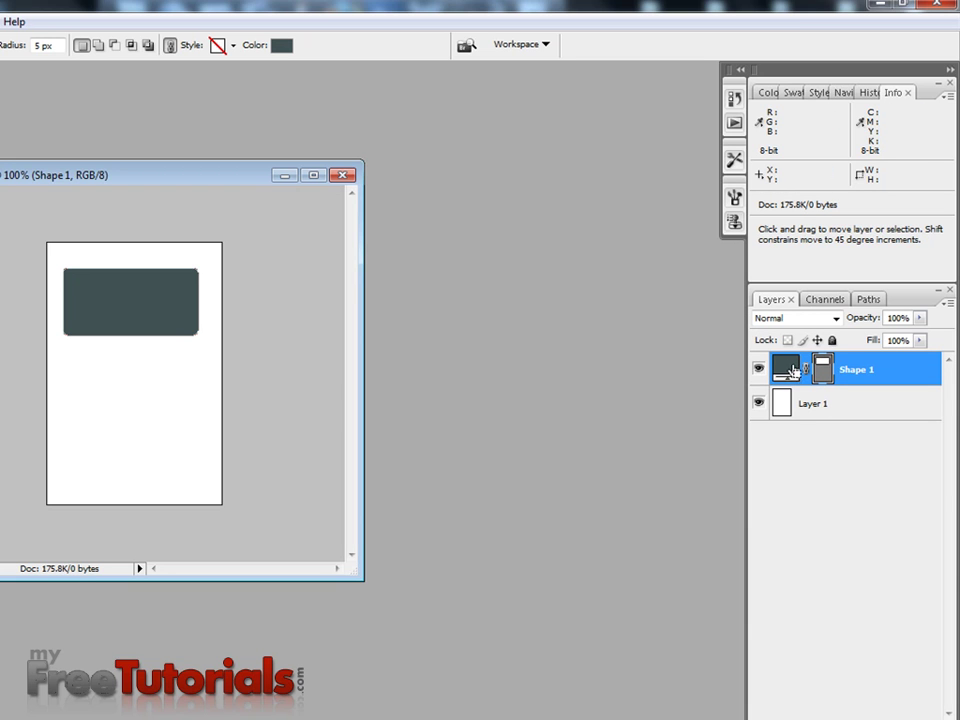
ctrl+click(822, 372)
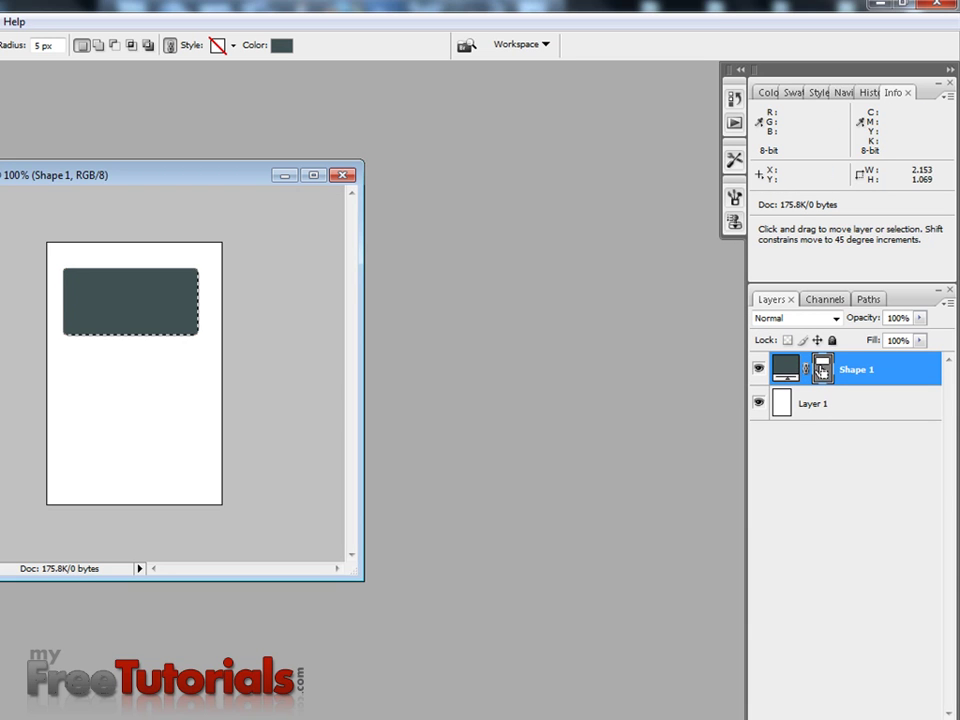
click(860, 396)
click(845, 372)
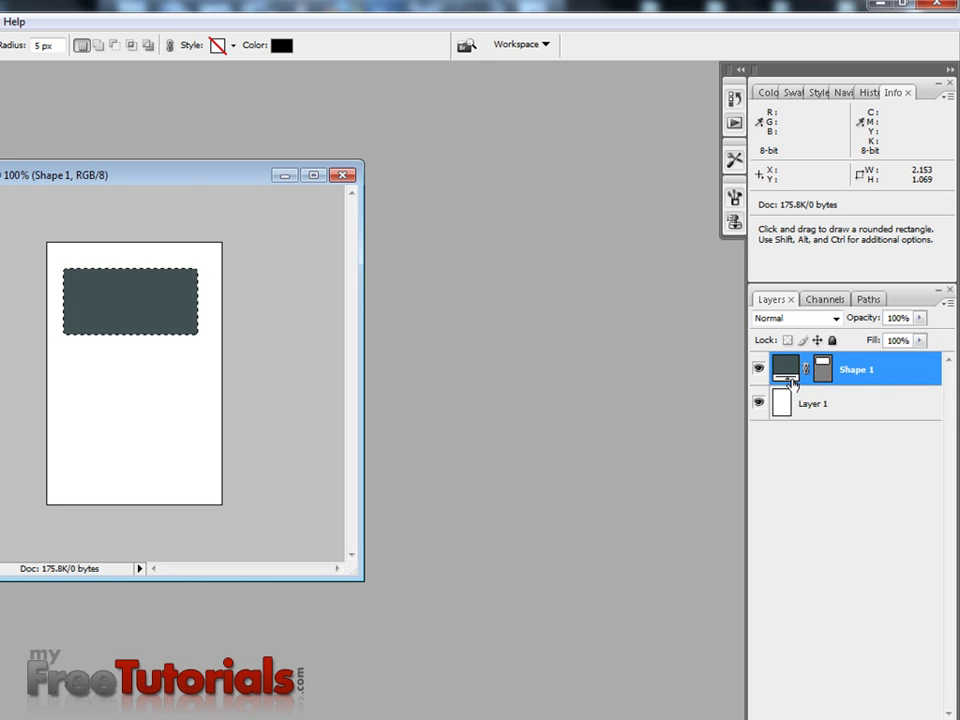
right_click(849, 373)
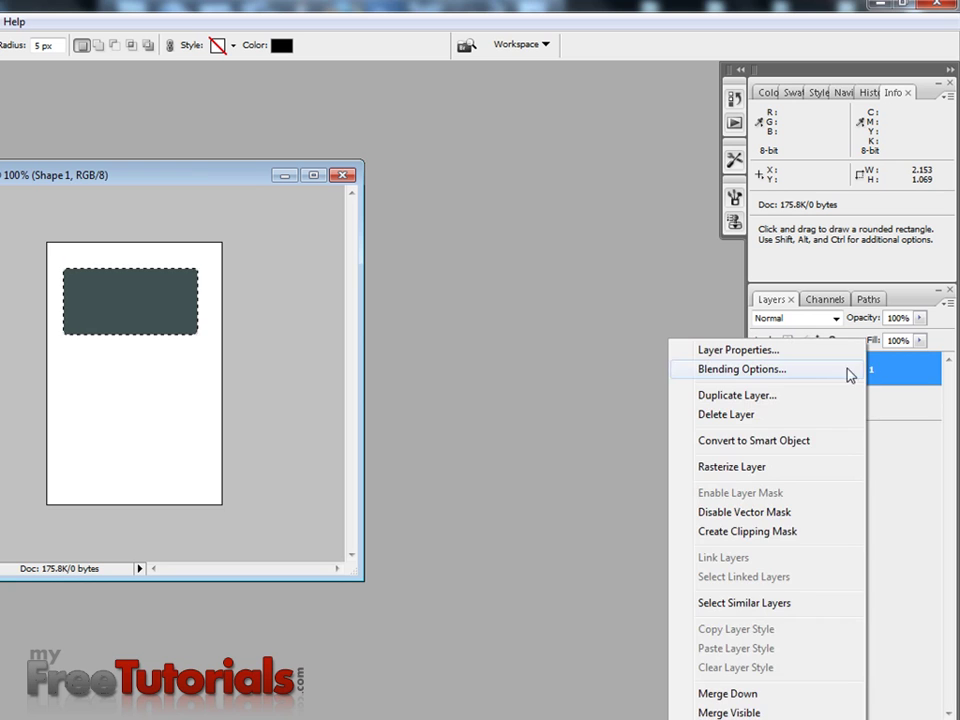
click(778, 467)
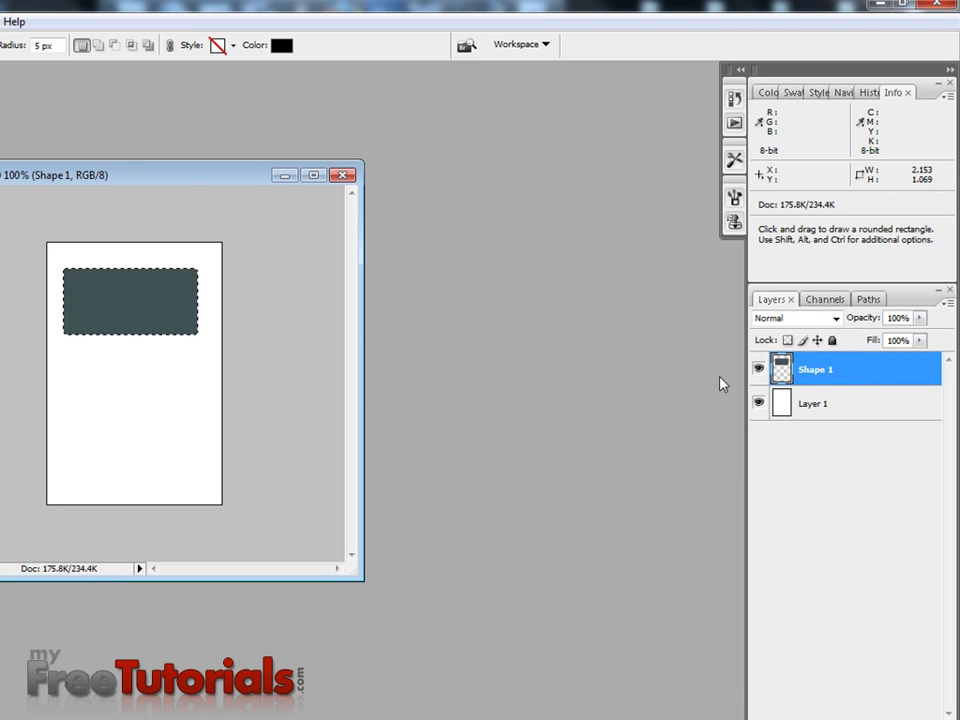
Step: Add a new empty Layer 2 above the box
click(946, 304)
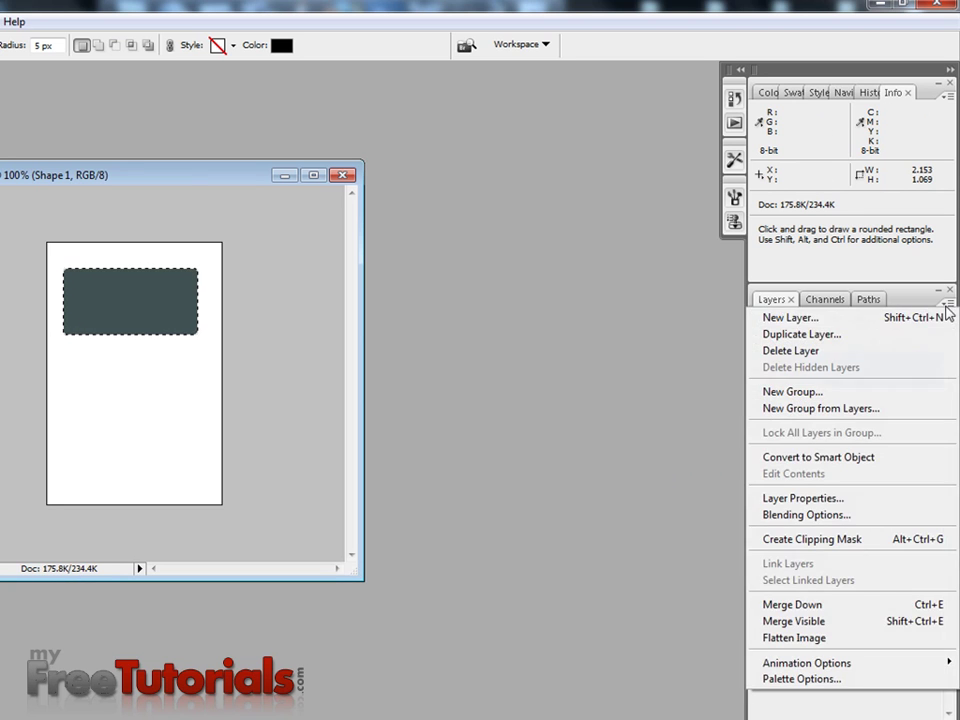
click(868, 318)
click(303, 204)
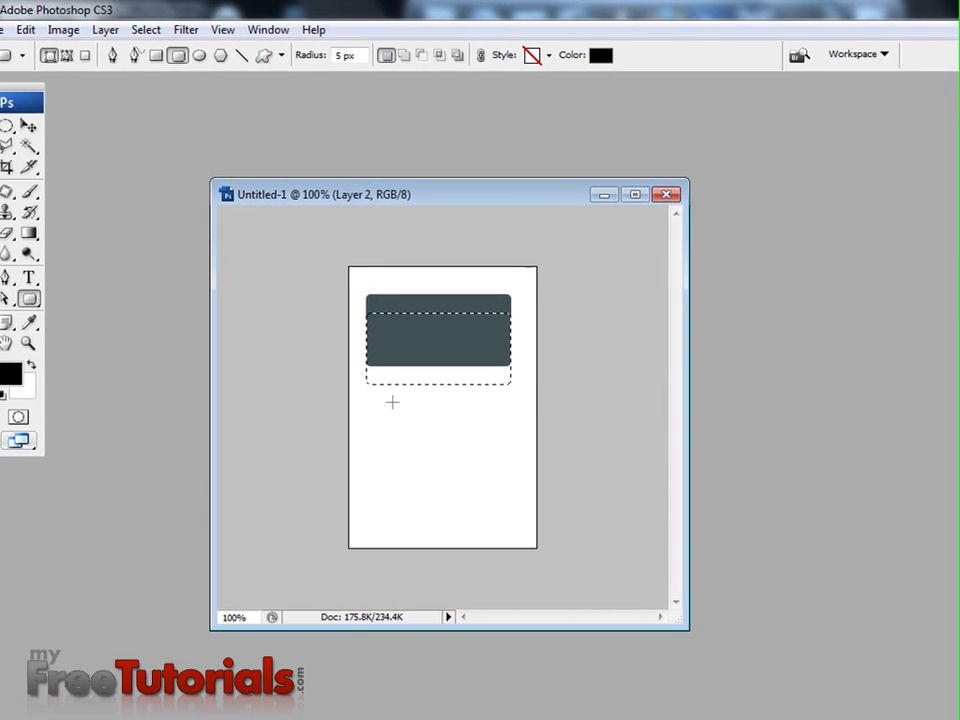
Step: Fill the lowered box selection on Layer 2 with slate 526262, then nudge the selection up
click(87, 368)
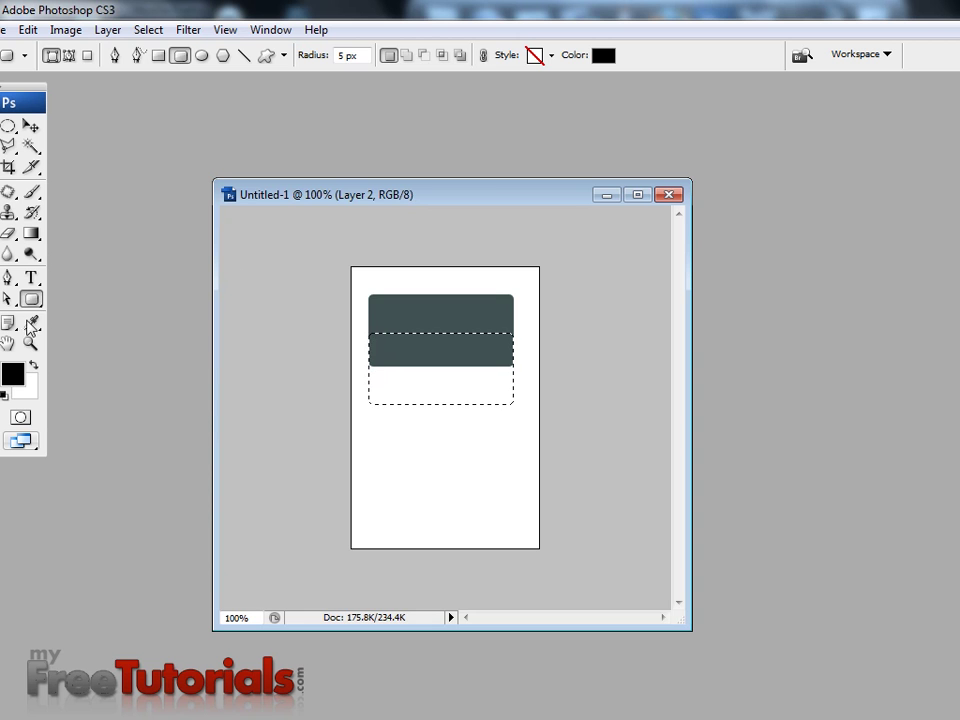
click(14, 373)
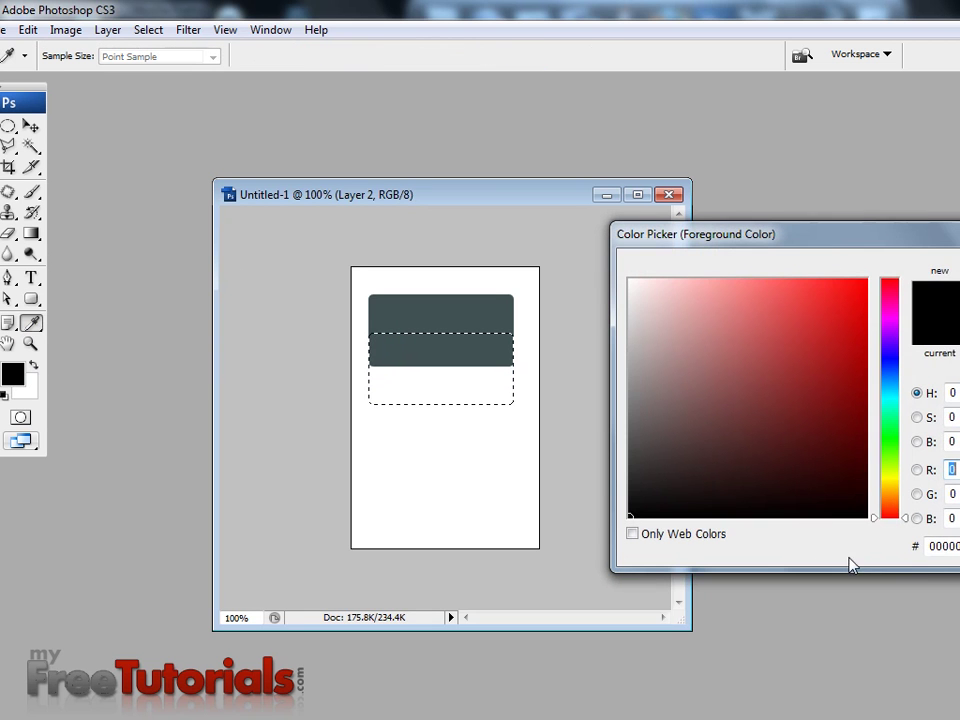
click(944, 546)
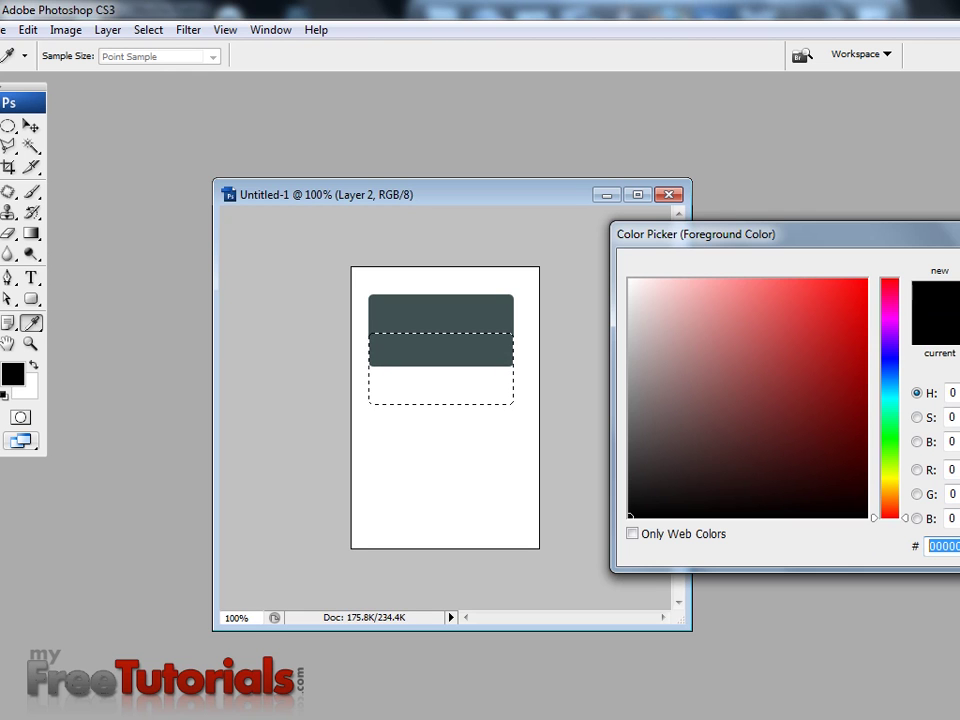
text(526262)
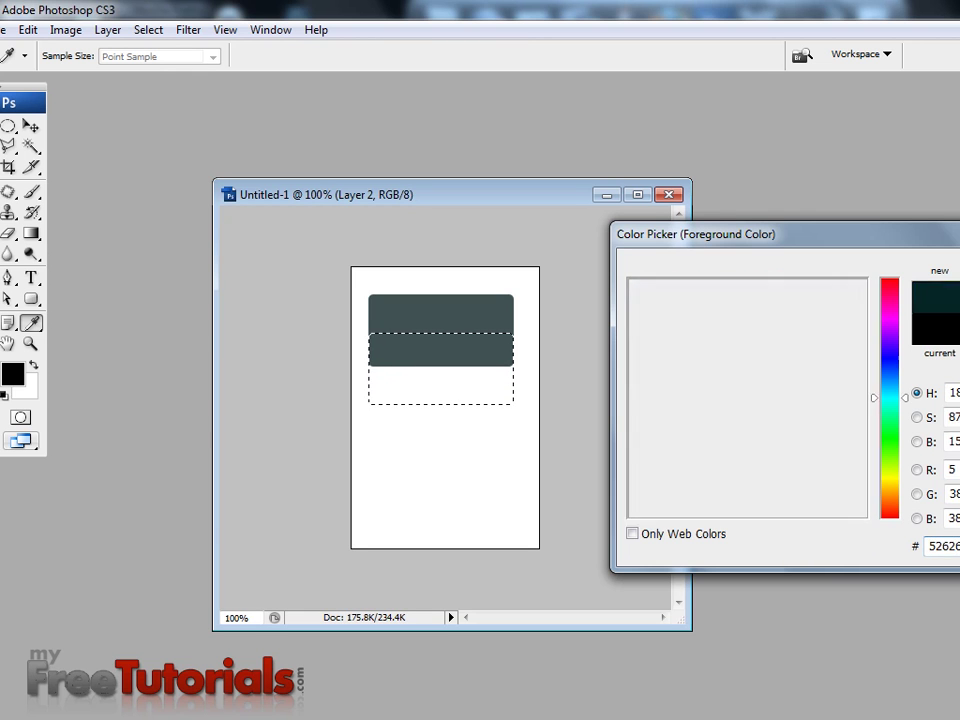
key(Return)
key(u)
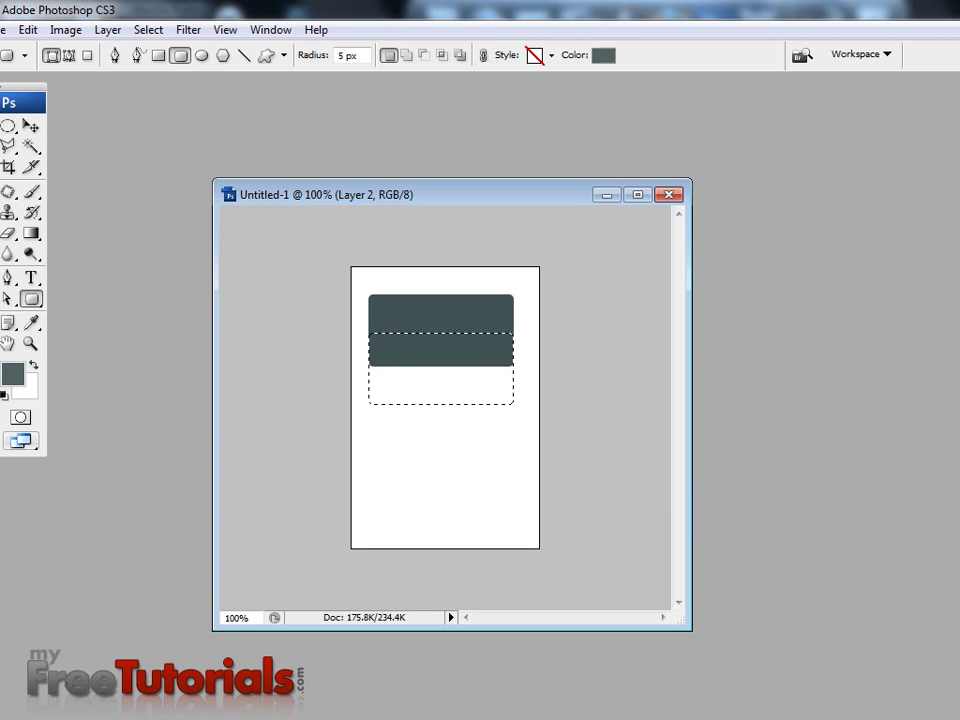
key(alt+BackSpace)
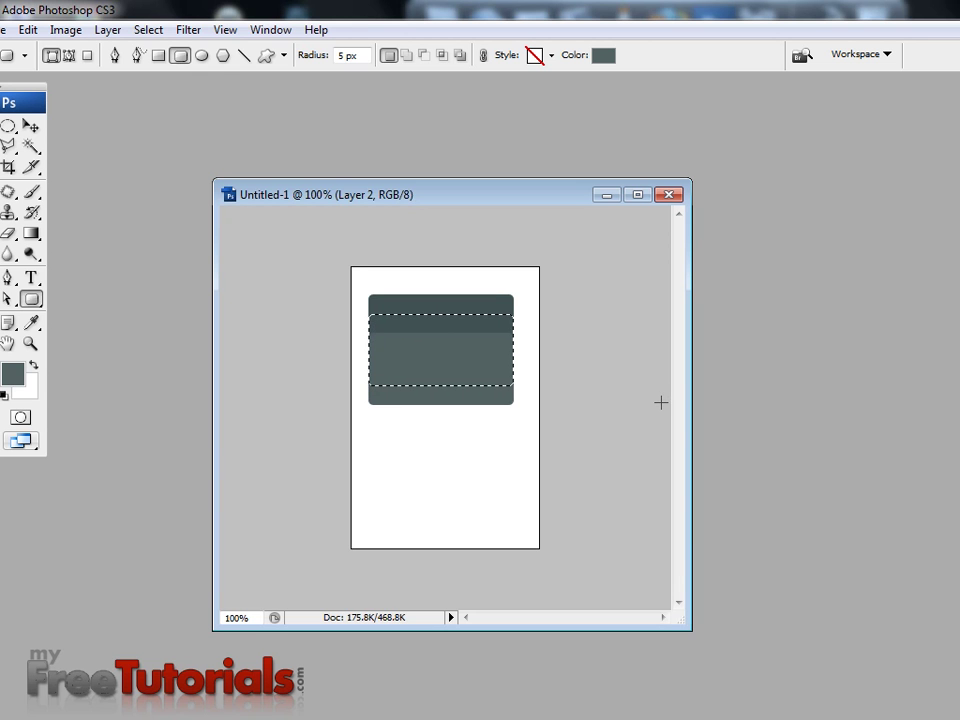
key(Up)
key(Up)
key(Up)
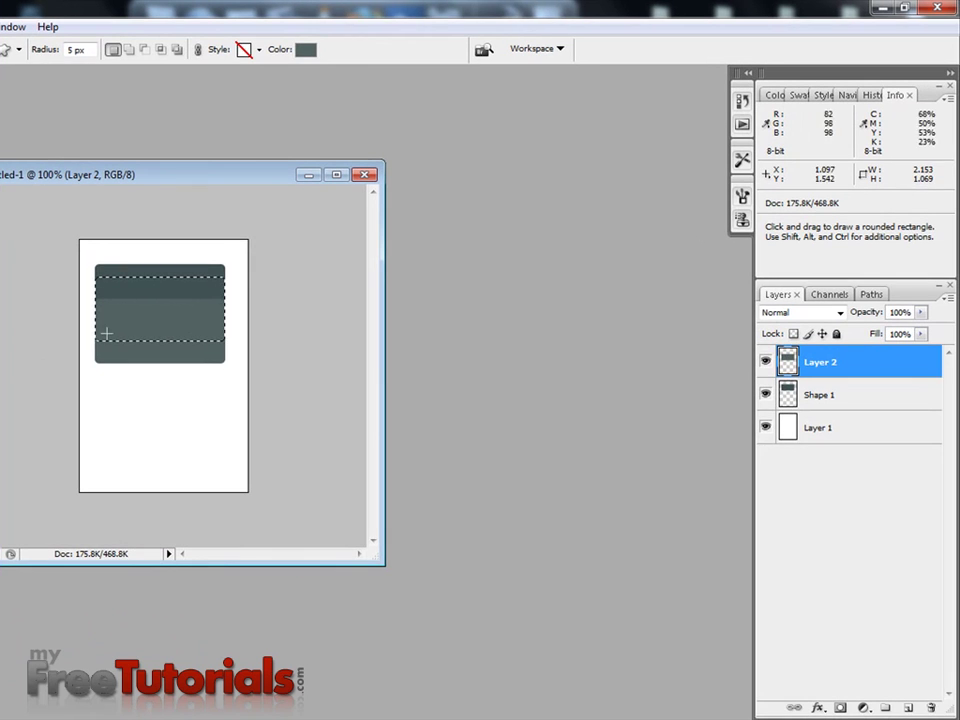
Step: Set the foreground colour to dark slate 304040
click(584, 549)
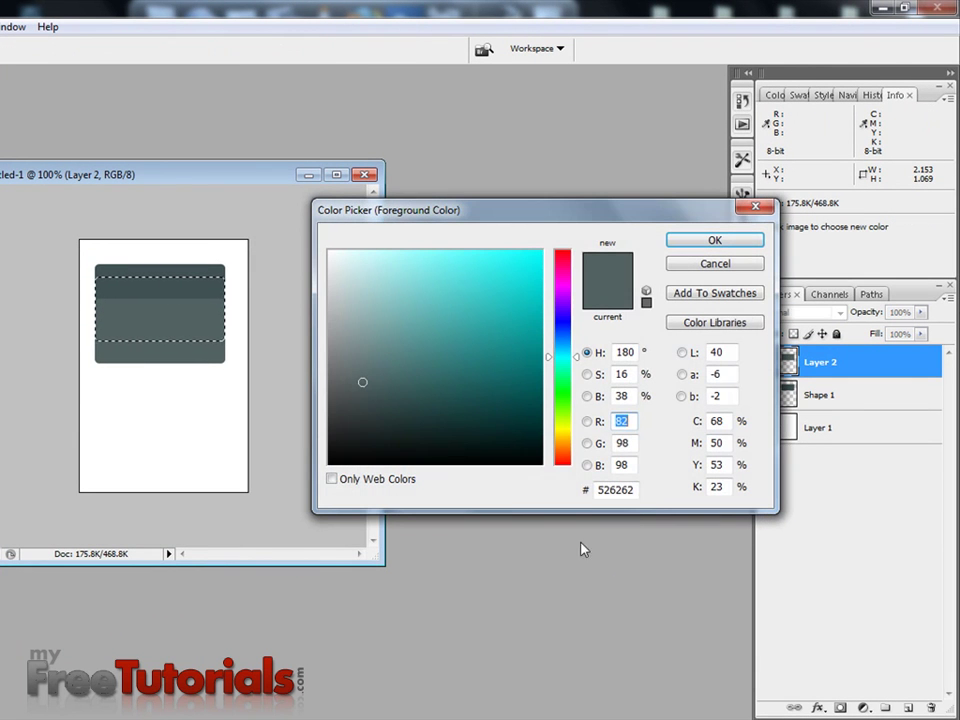
double_click(630, 490)
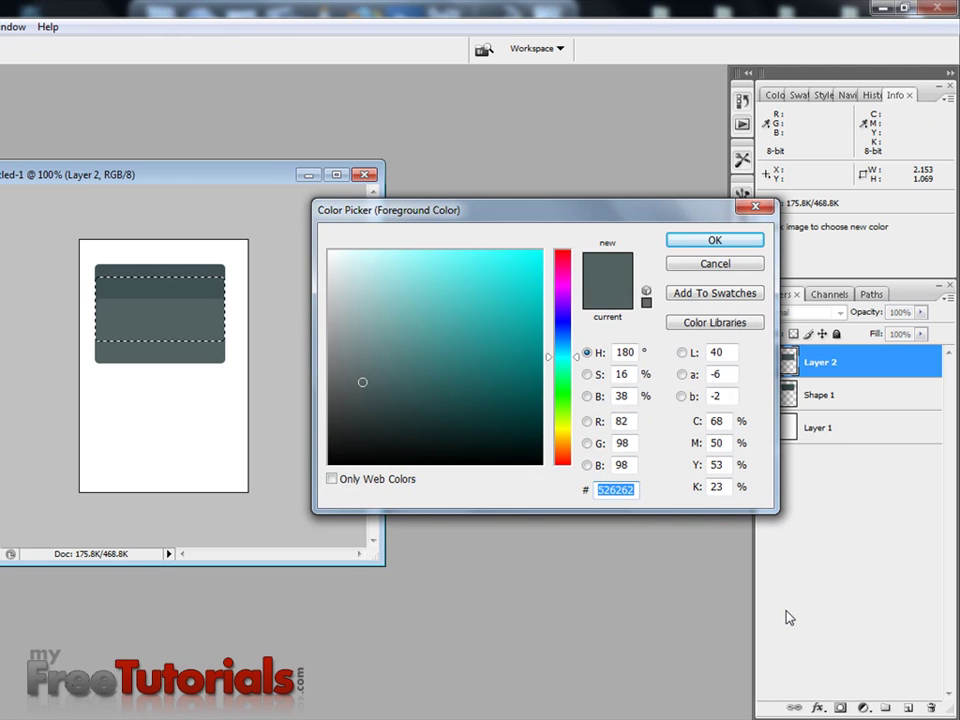
text(304)
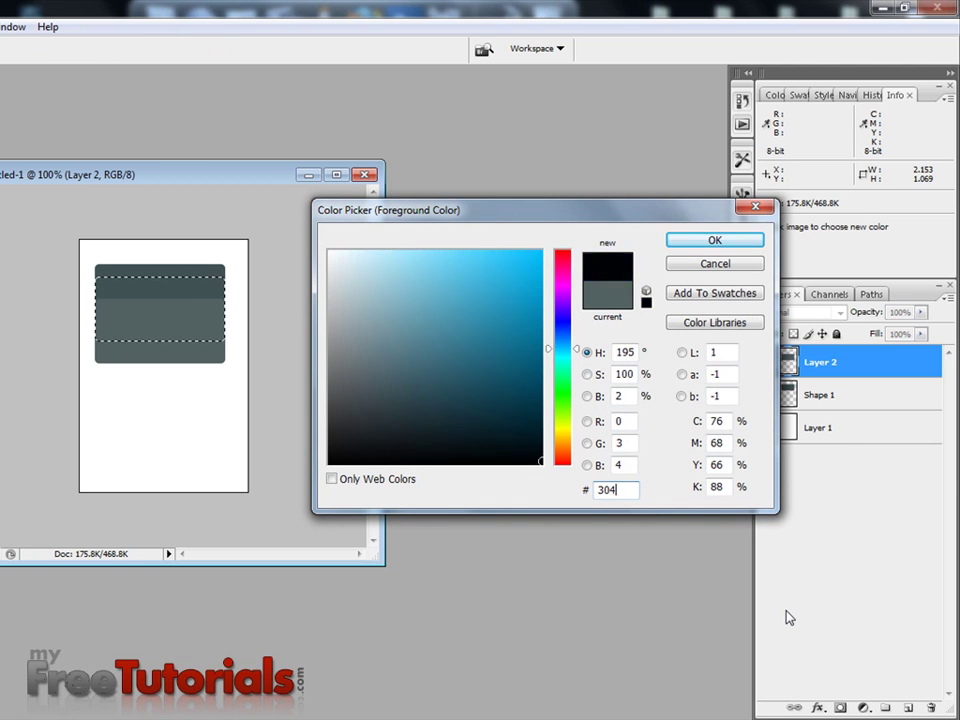
text(040)
key(Return)
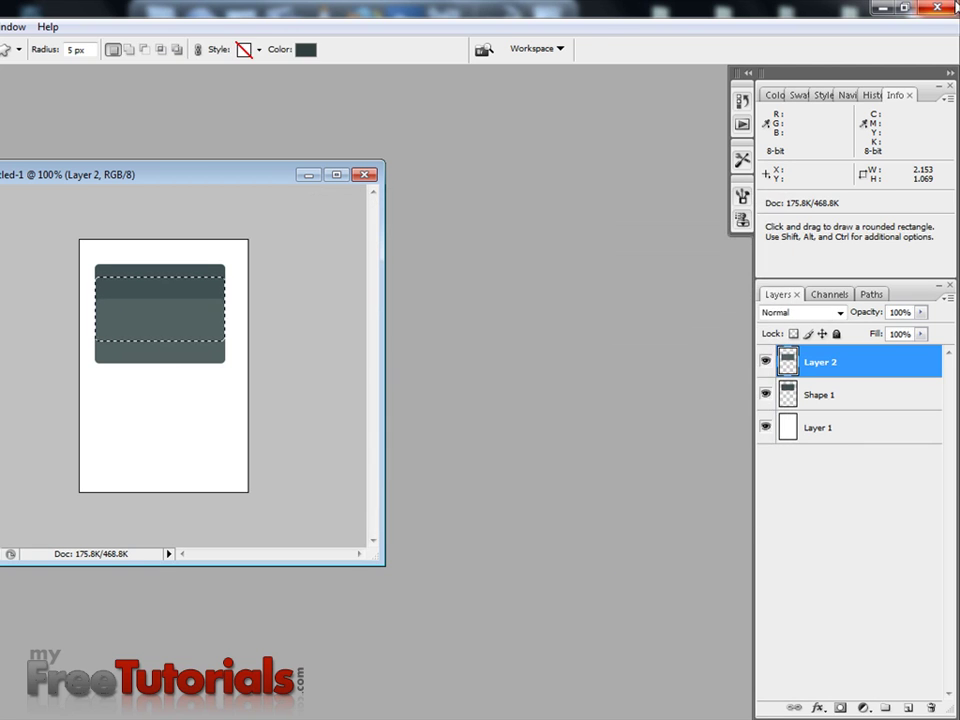
Step: Fill the selected band with 304040 on a new Layer 3
click(944, 299)
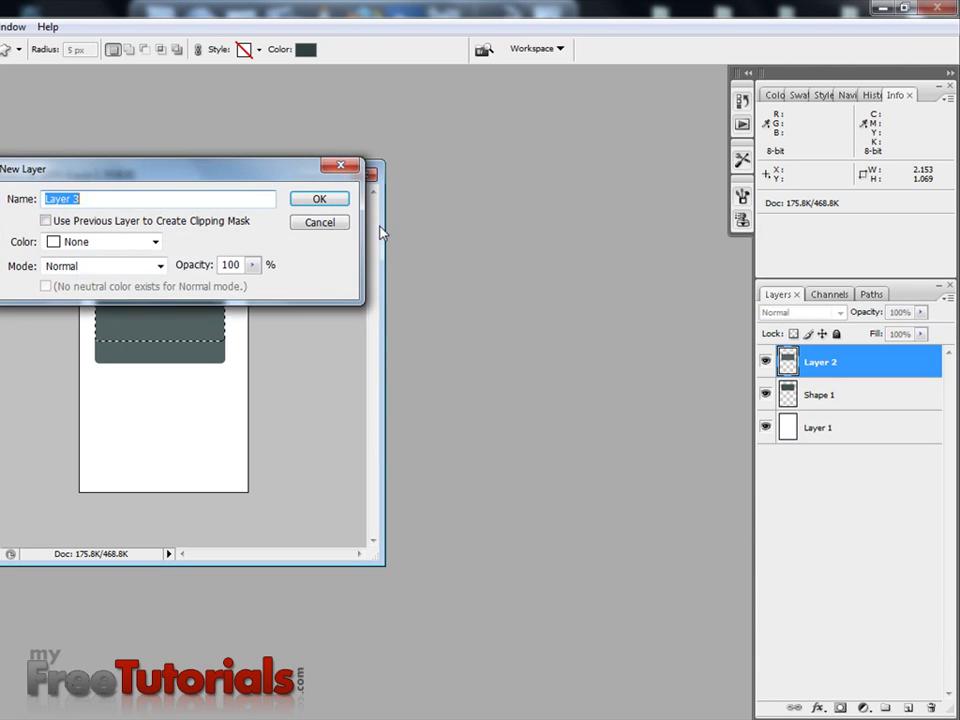
click(318, 200)
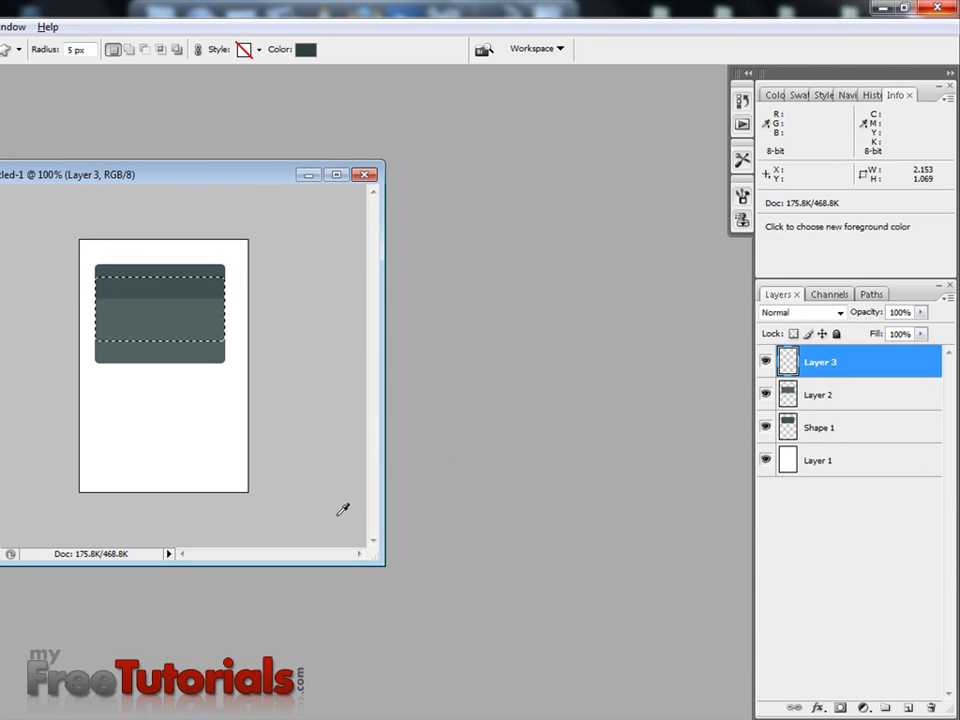
key(alt+BackSpace)
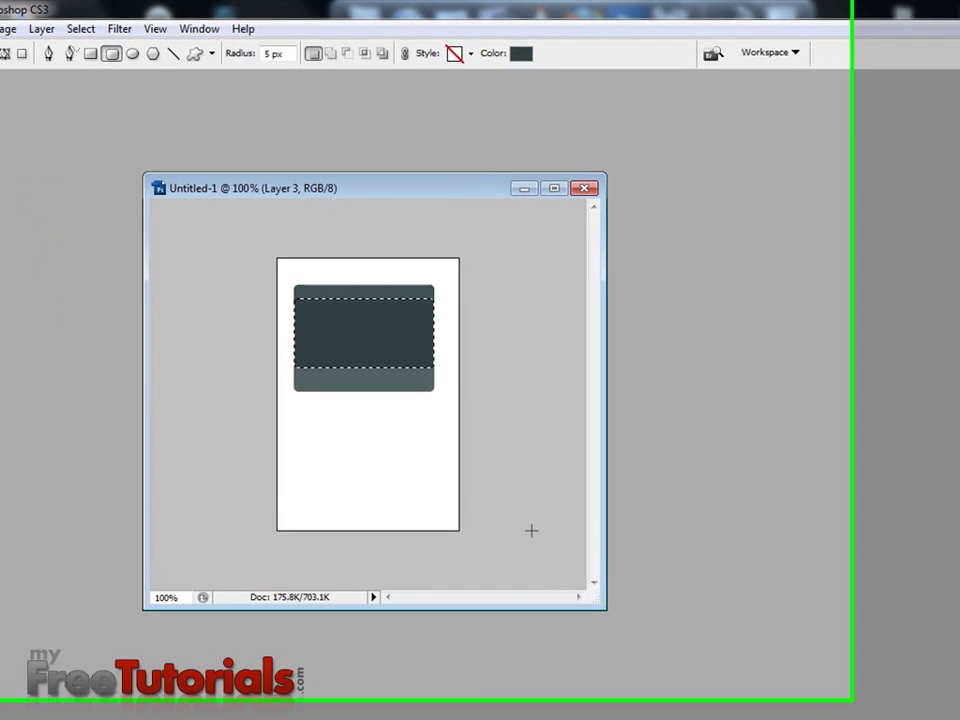
Step: Shift the selection down and delete the dark fill, leaving a thin stripe, then deselect
key(Down)
key(Down)
key(Down)
key(Down)
key(Down)
key(Down)
key(Down)
key(Down)
key(Down)
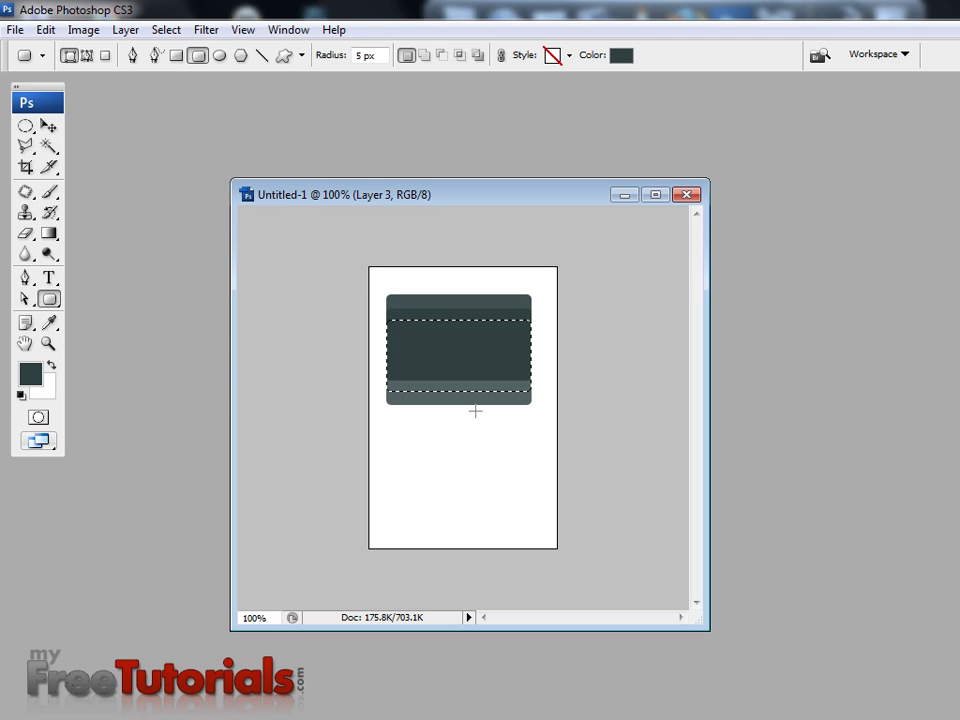
key(Delete)
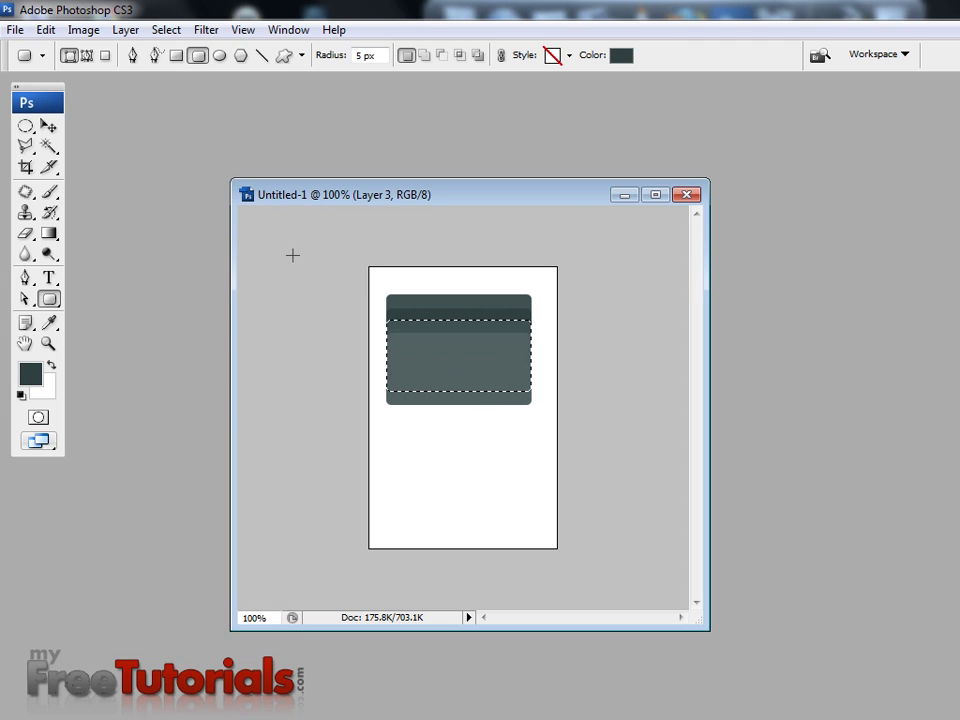
key(ctrl+d)
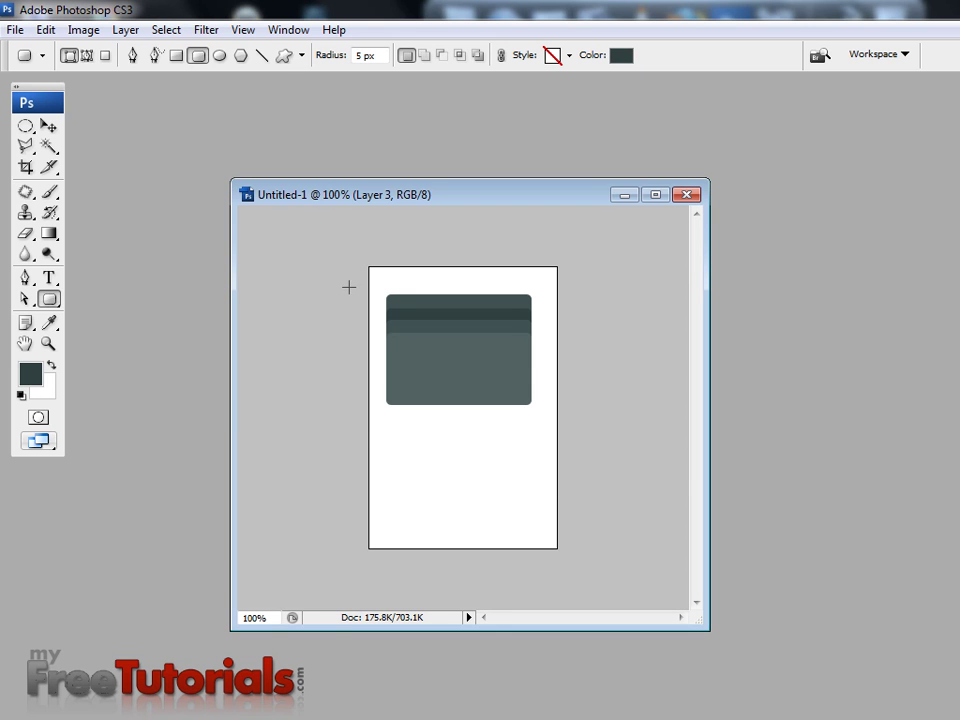
Step: Erase the stripe's left end using a rectangular marquee selection, then deselect
click(25, 126)
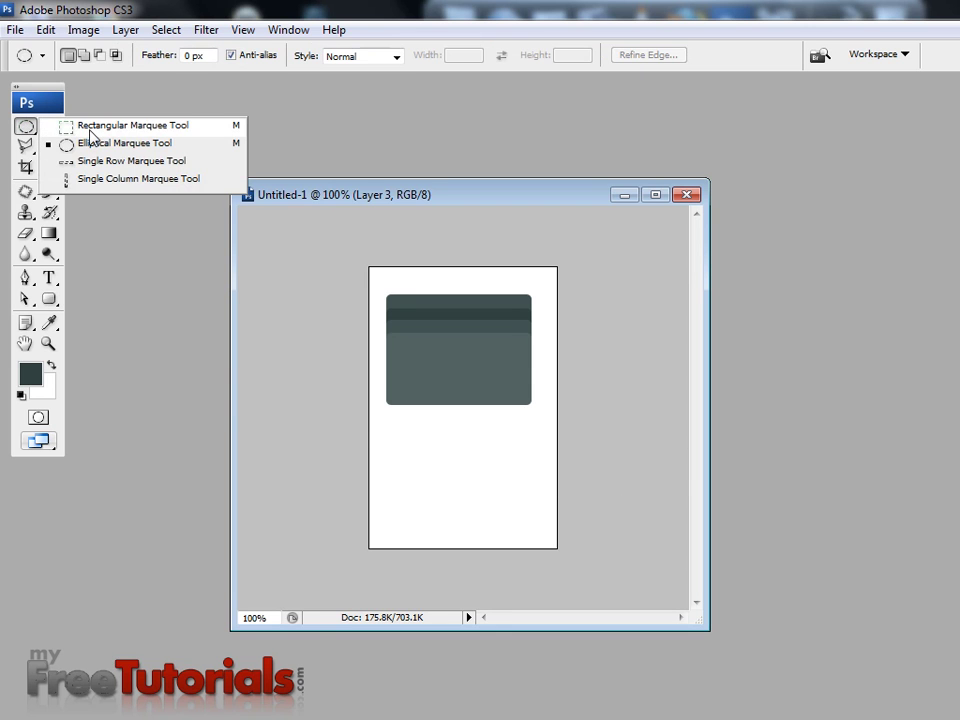
click(70, 127)
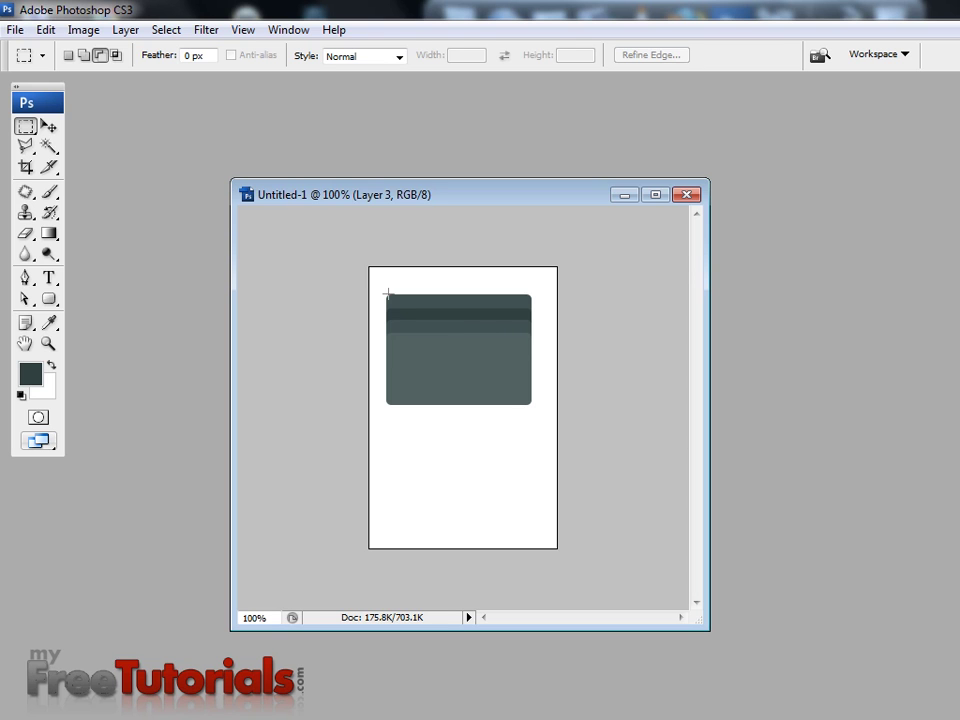
drag(382, 288, 434, 350)
drag(434, 350, 435, 350)
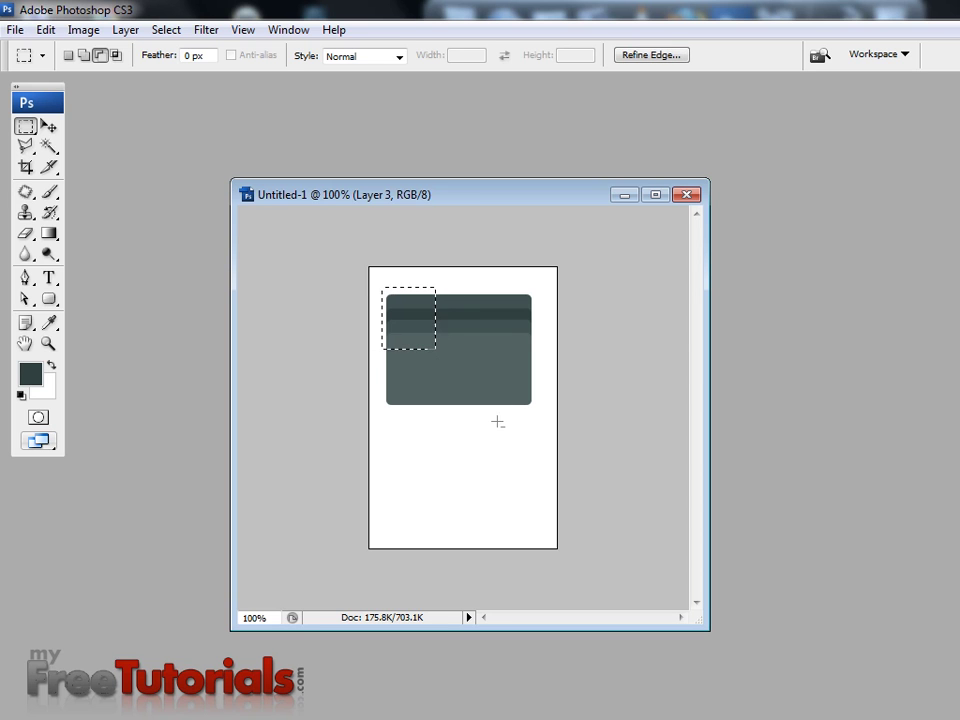
key(Delete)
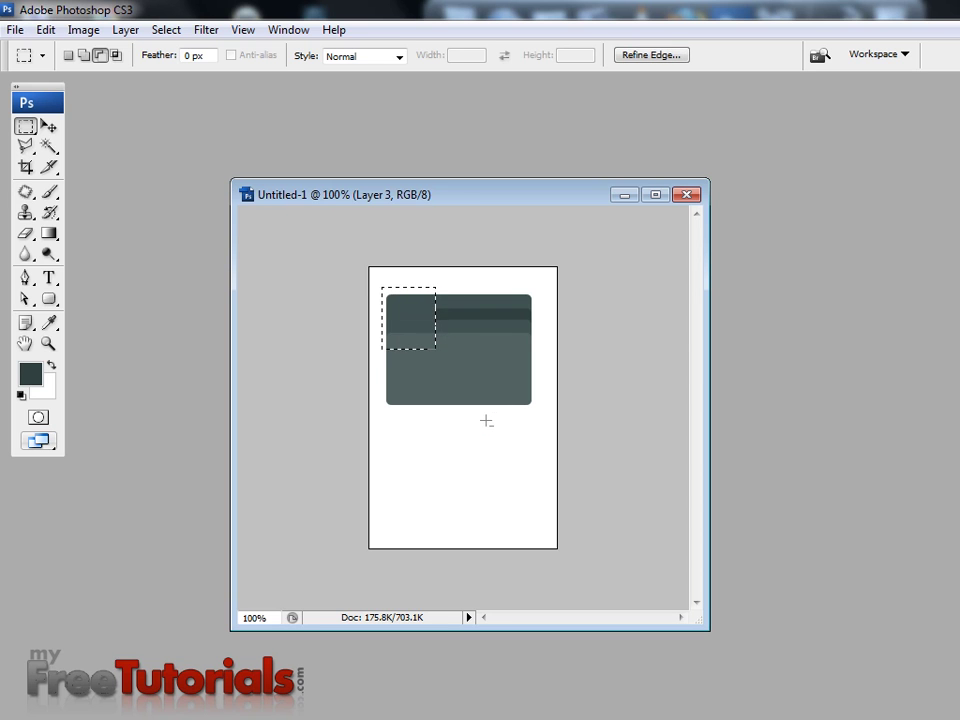
key(ctrl+d)
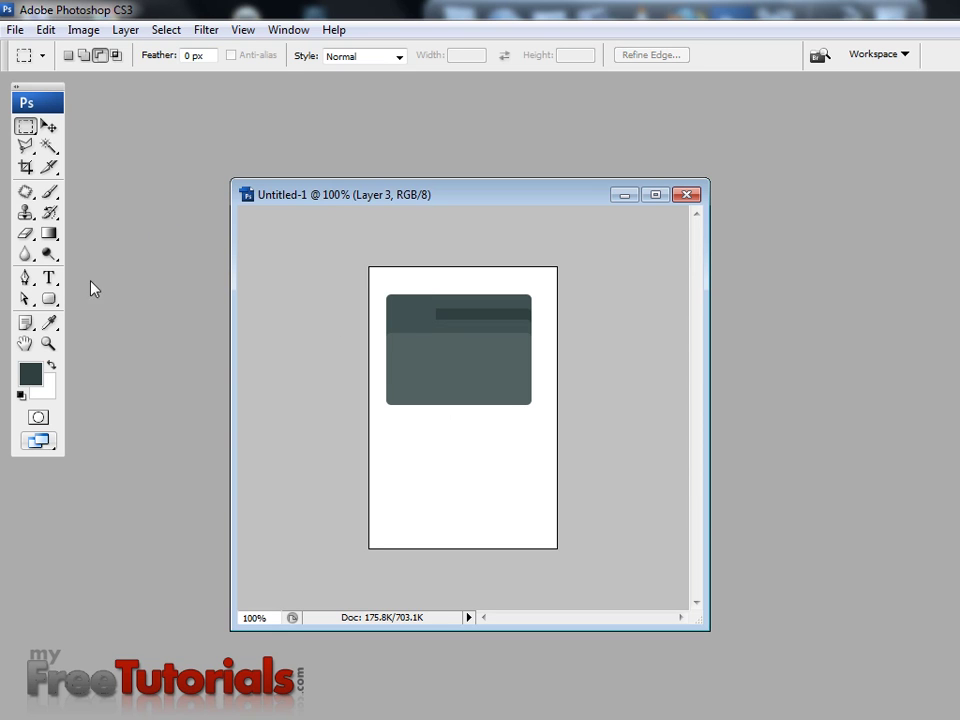
Step: Draw a small 304040 rounded rectangle at the box's lower right as Shape 2
click(50, 299)
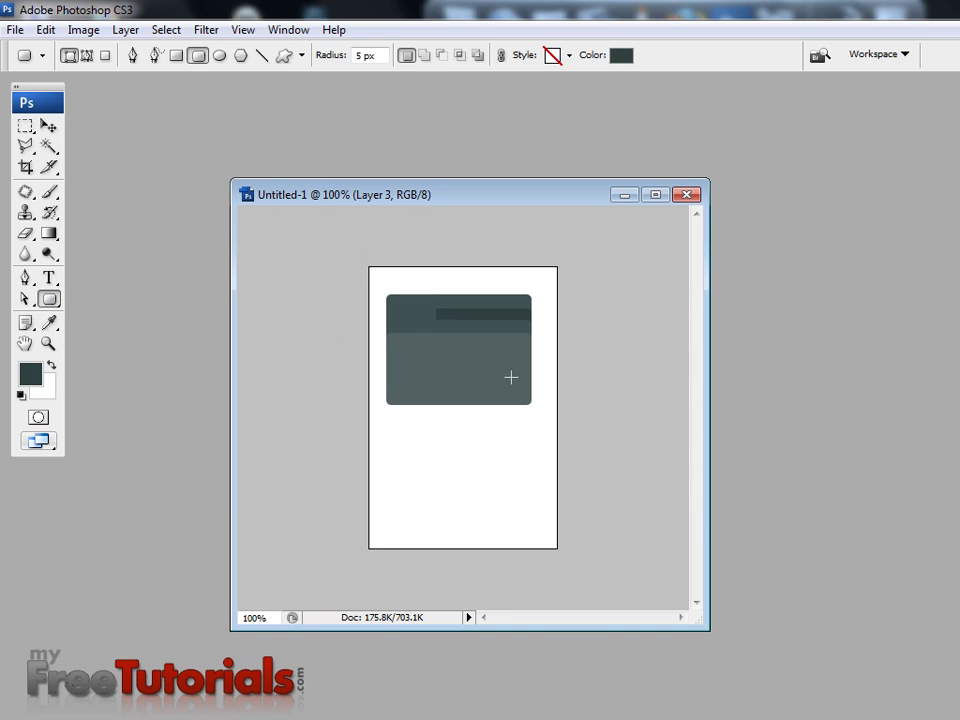
drag(468, 365, 521, 396)
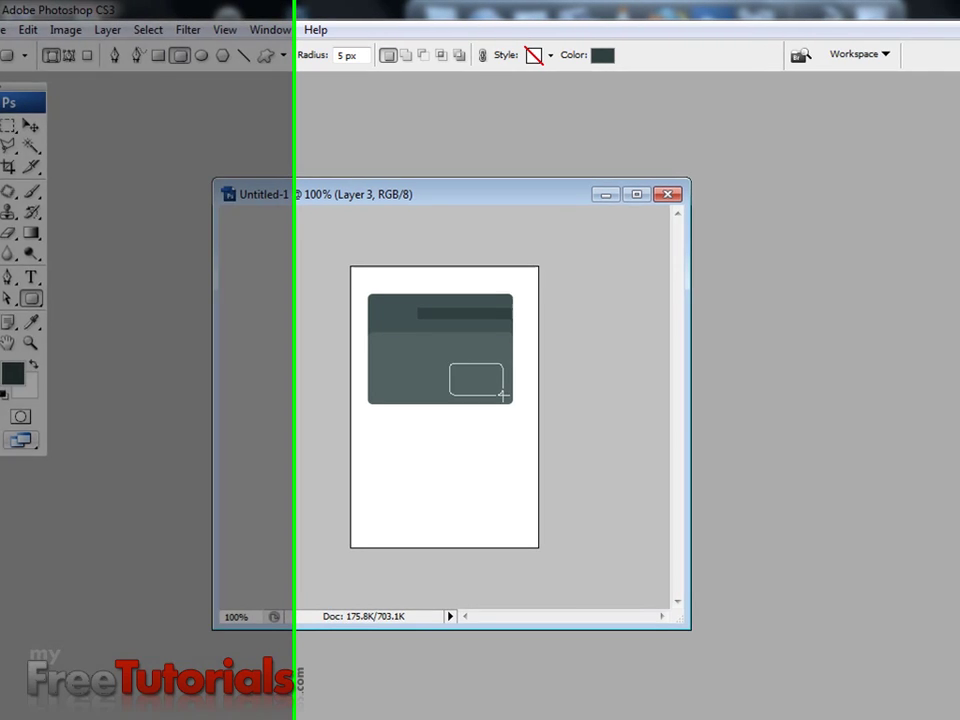
drag(521, 396, 521, 397)
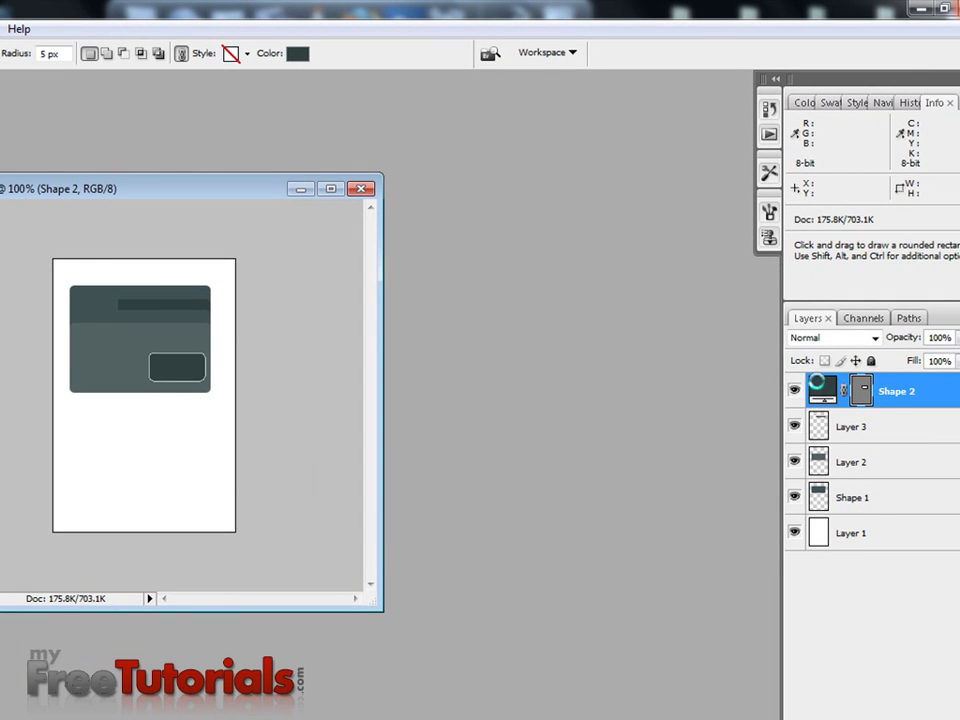
double_click(823, 389)
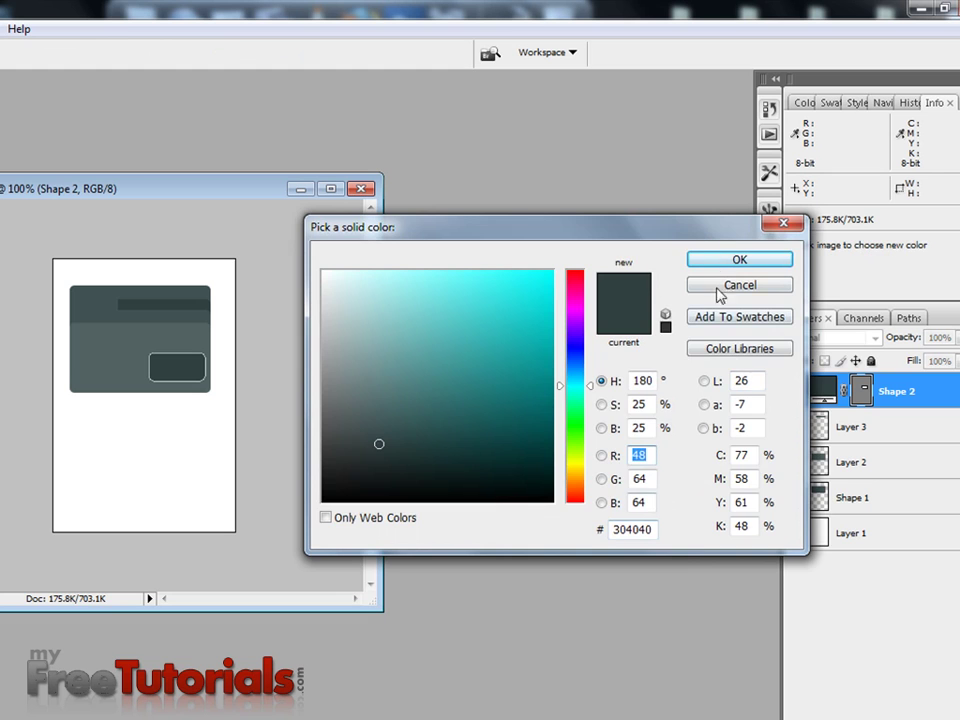
click(692, 262)
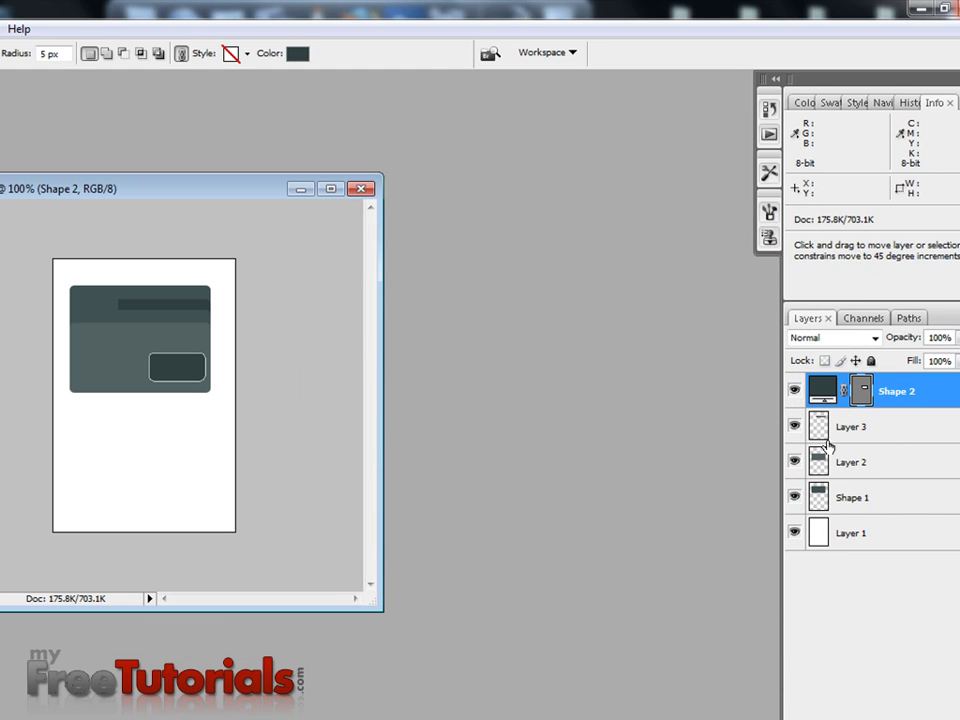
Step: Rasterize the Shape 2 layer
click(886, 441)
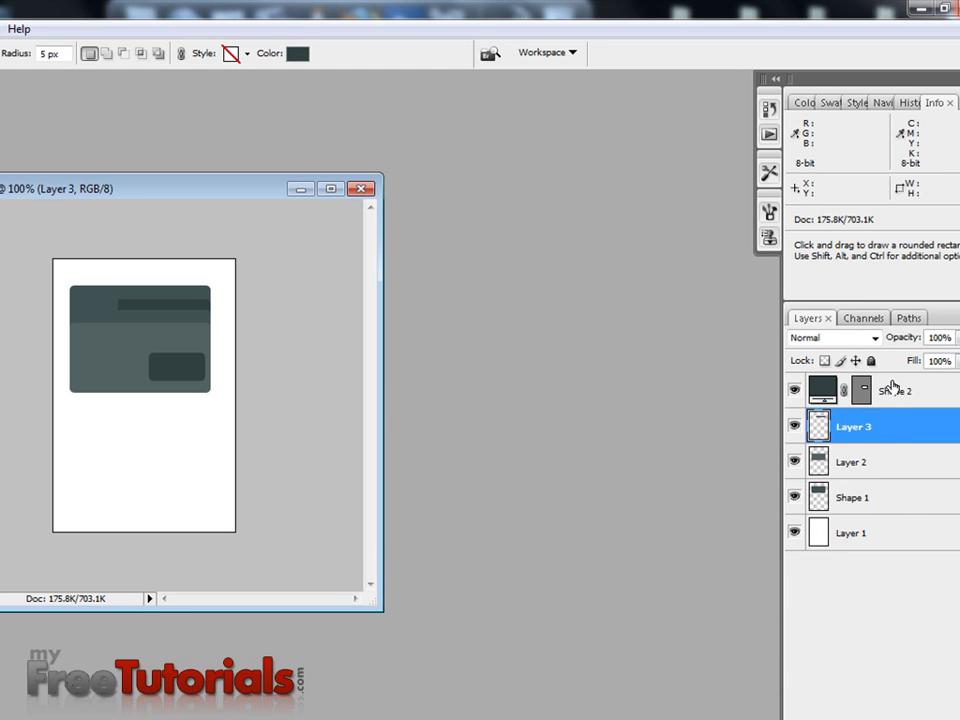
right_click(900, 391)
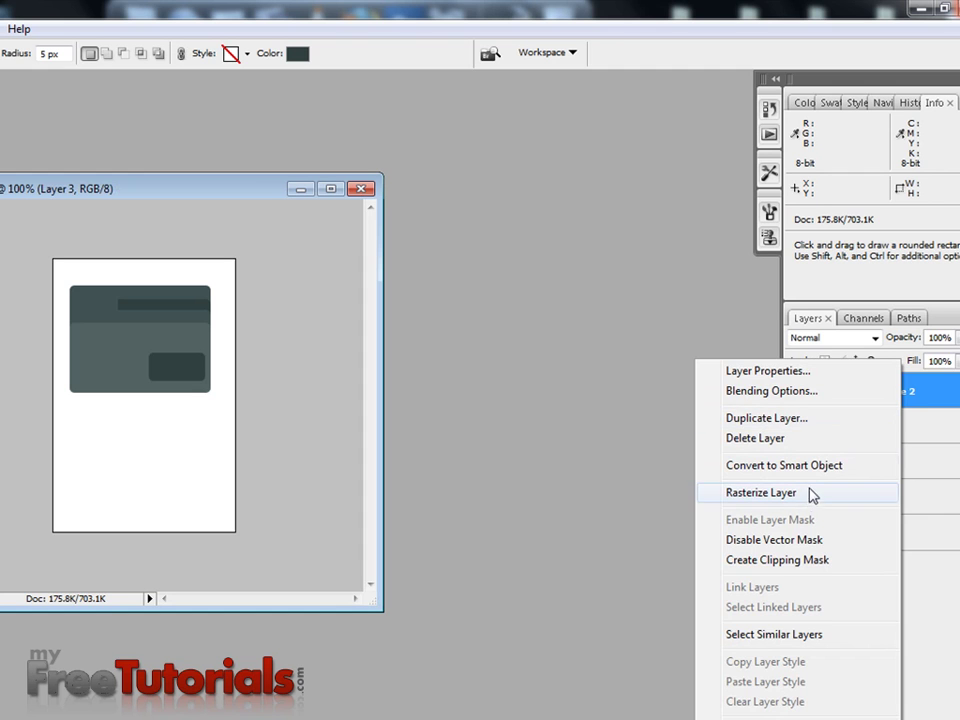
click(750, 492)
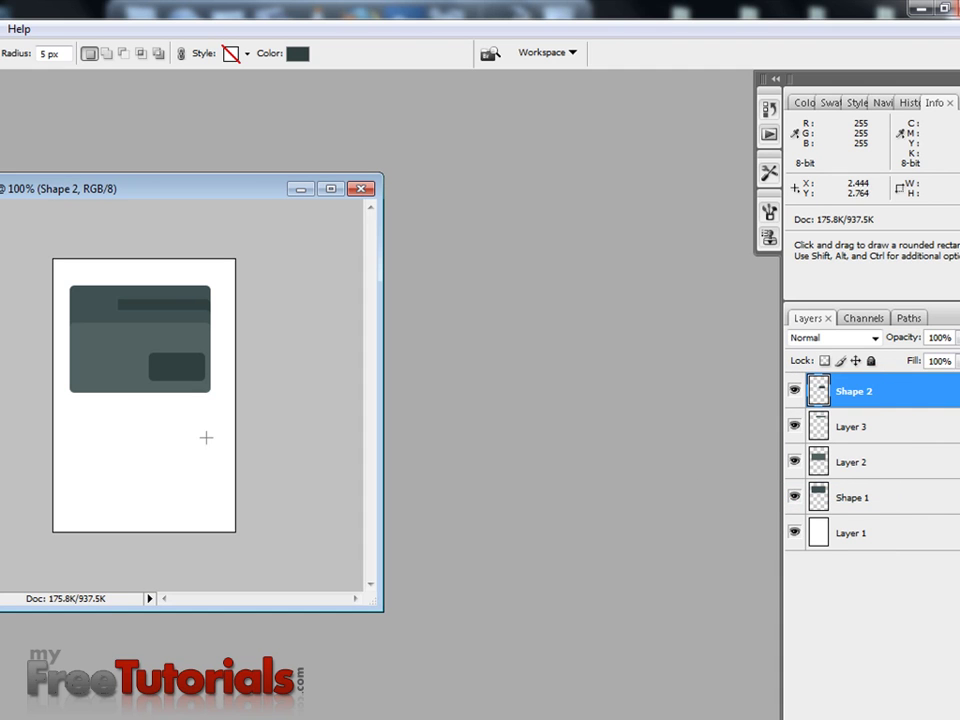
Step: Nudge the small dark rounded rectangle on Shape 2 a few pixels up and left
key(v)
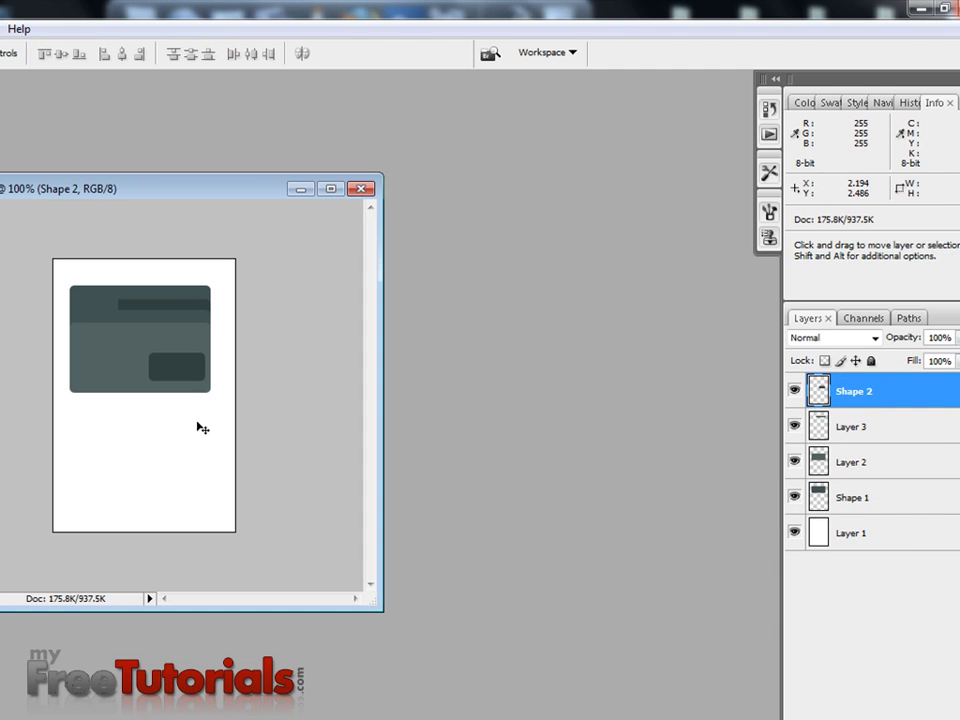
key(Left)
key(Left)
key(Left)
key(Up)
key(Up)
key(Up)
key(Left)
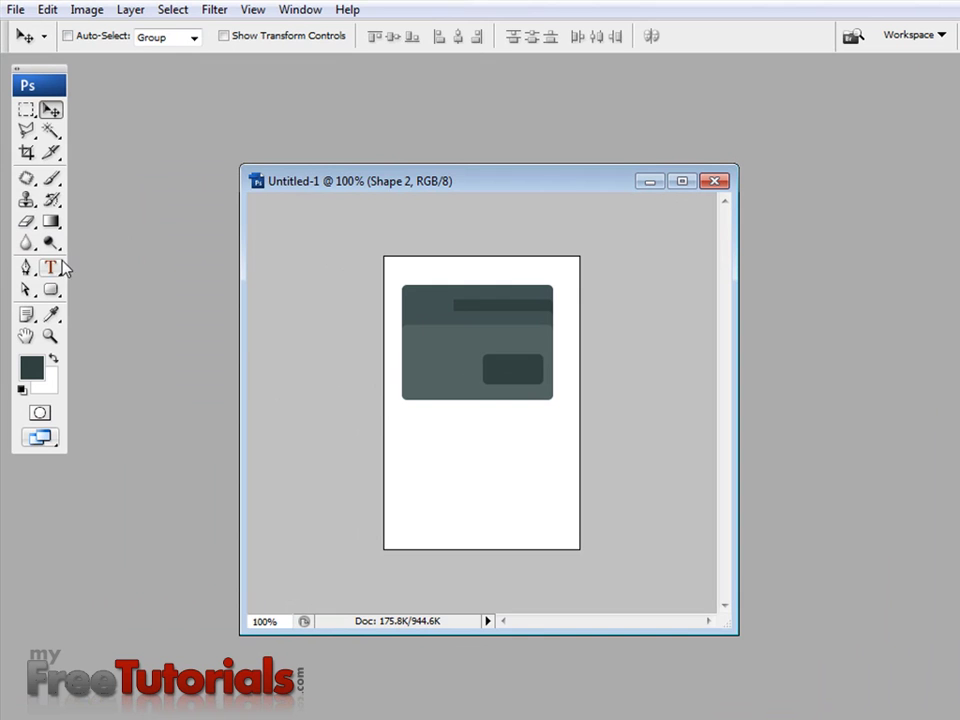
Step: Add a 12 pt '01' text label in the card's top-left band
click(60, 266)
click(311, 36)
text(12)
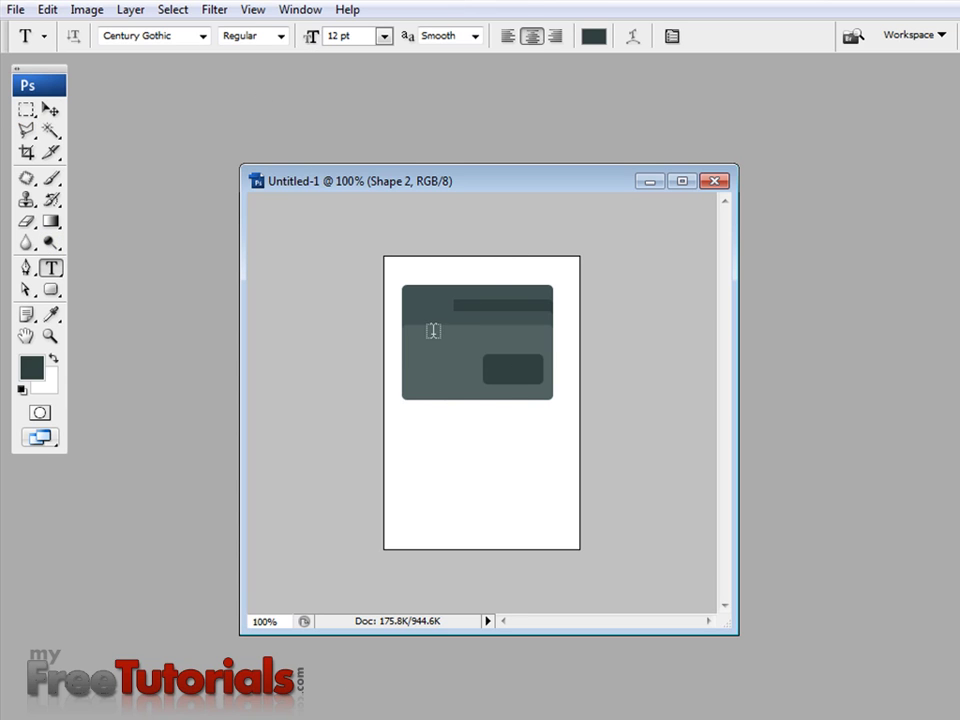
click(433, 330)
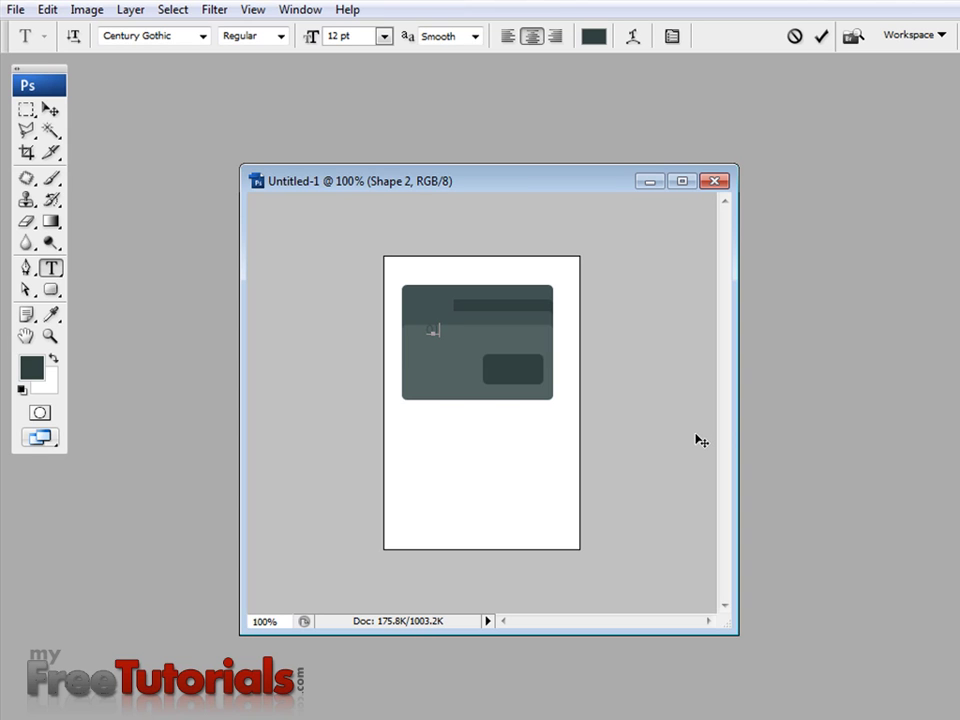
text(01)
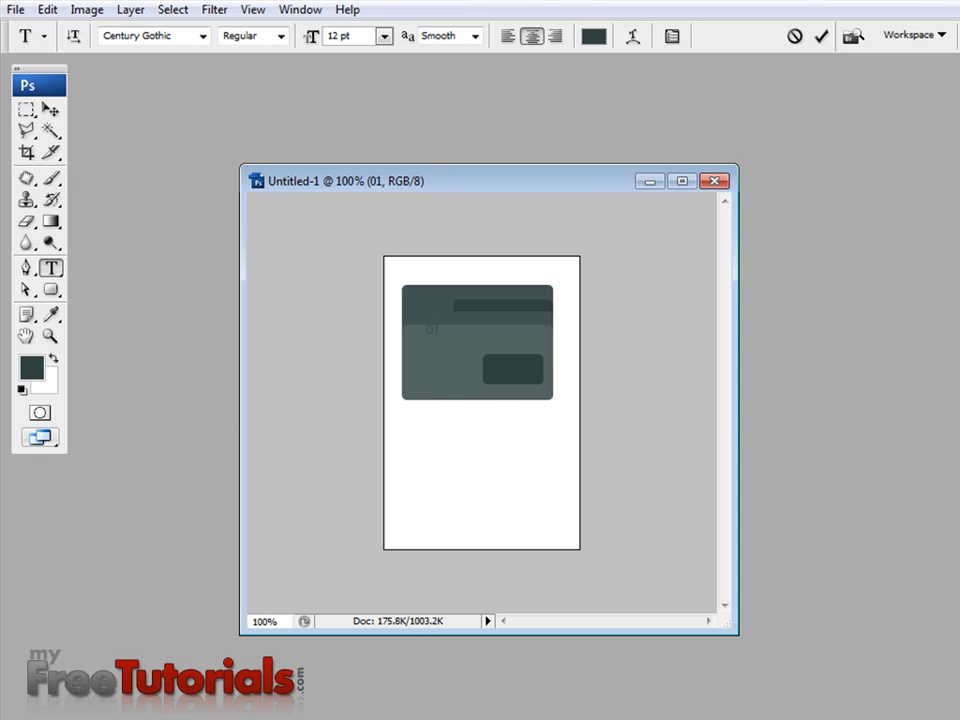
click(50, 110)
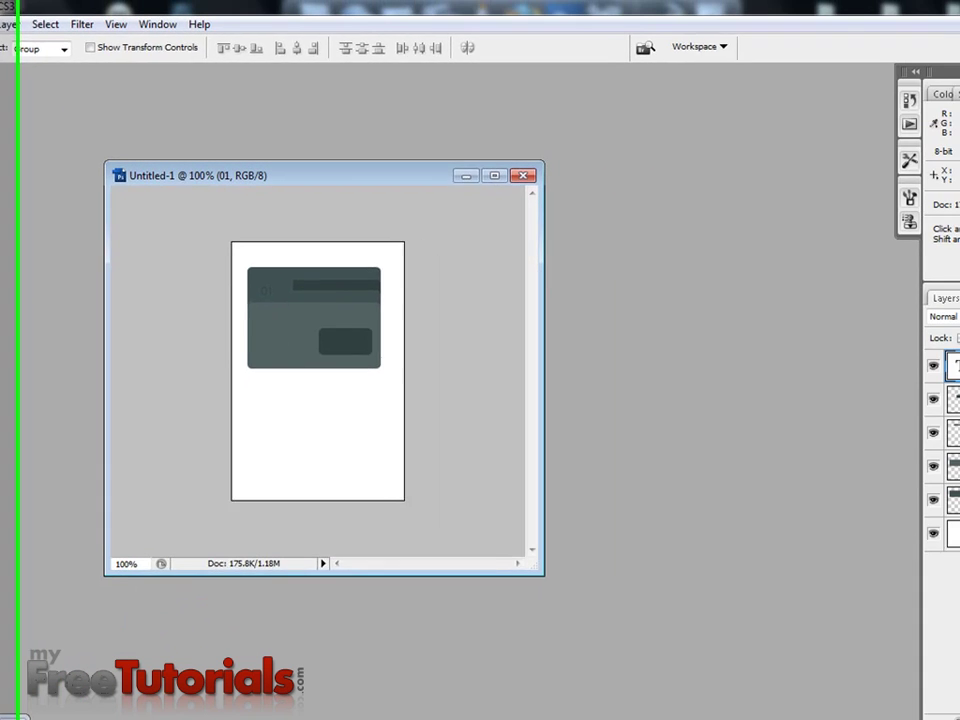
Step: Change the 01 label's text colour to white (#ffffff)
key(t)
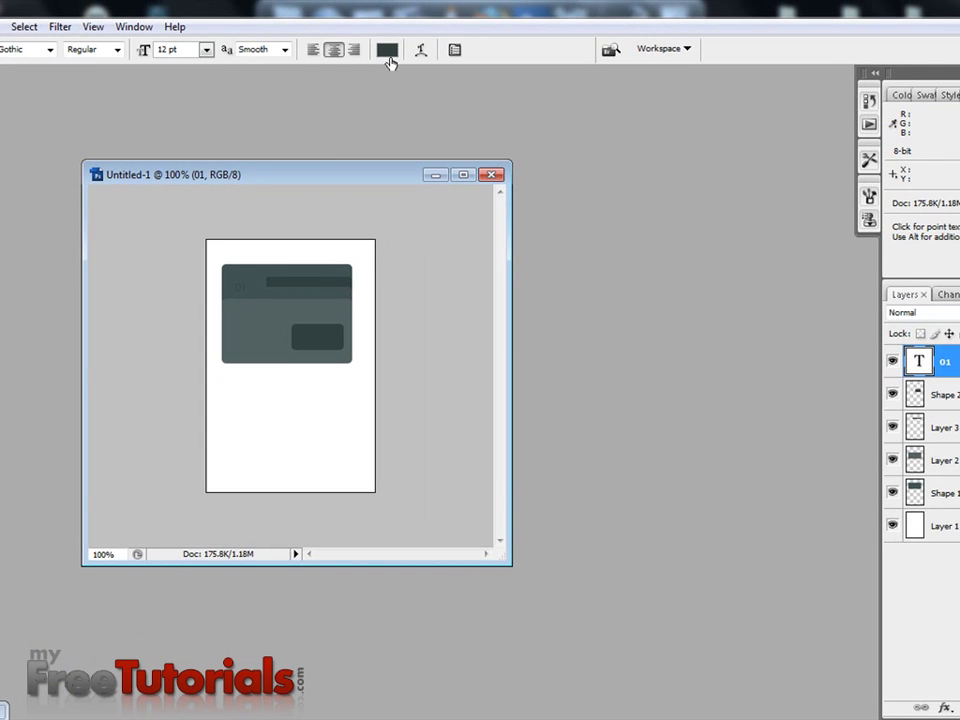
click(387, 49)
drag(504, 369, 455, 252)
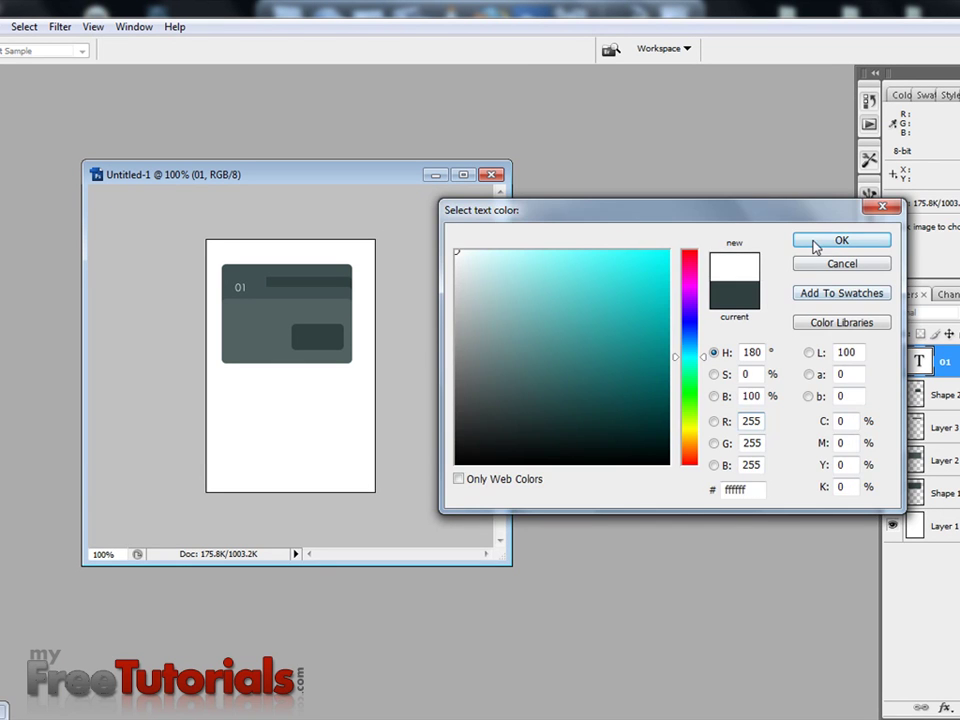
click(815, 245)
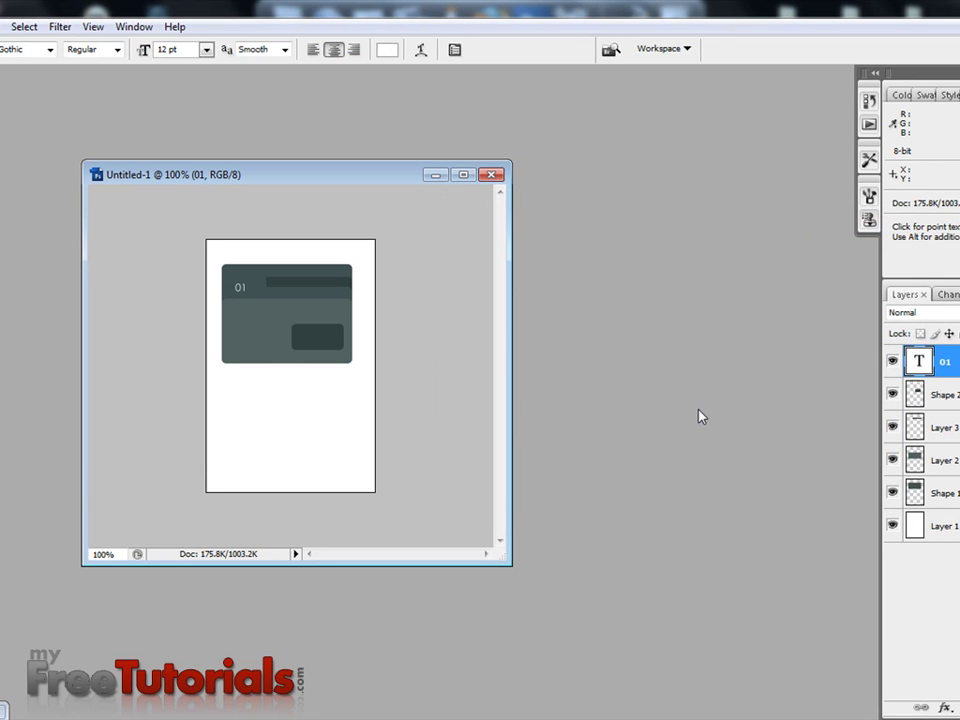
key(v)
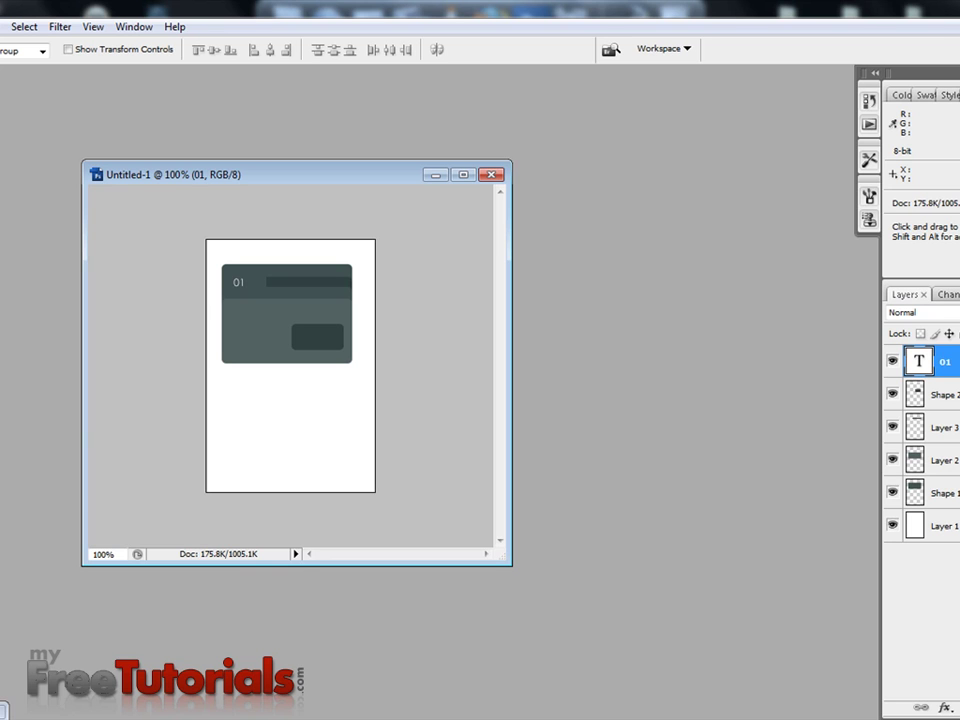
Step: Choose the 36 px dotted-arrow brush tip and create a new Layer 4
key(b)
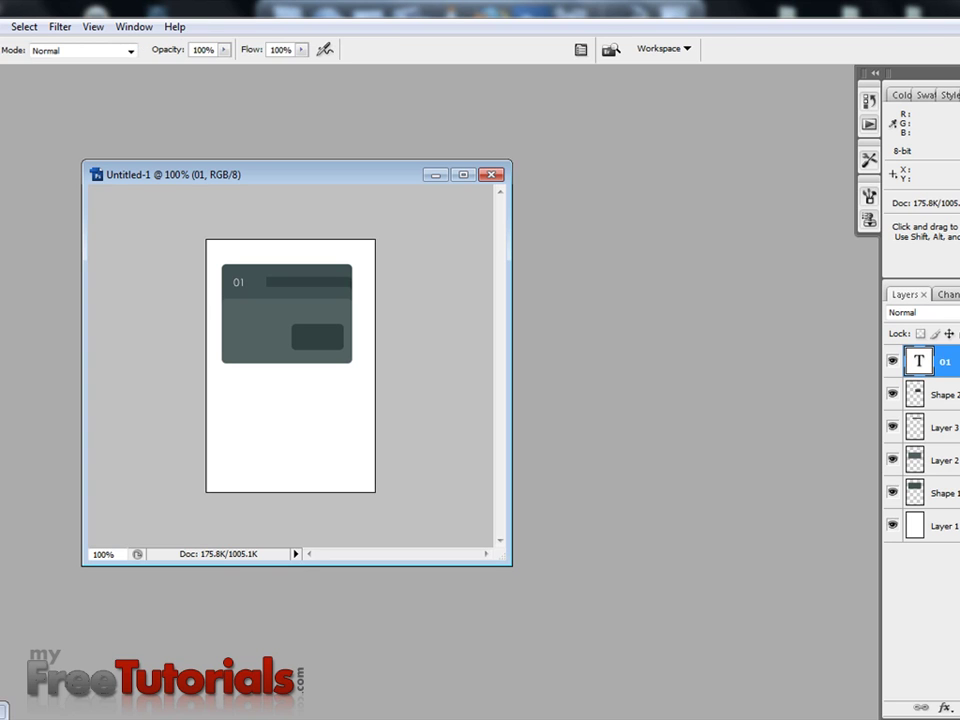
key(F5)
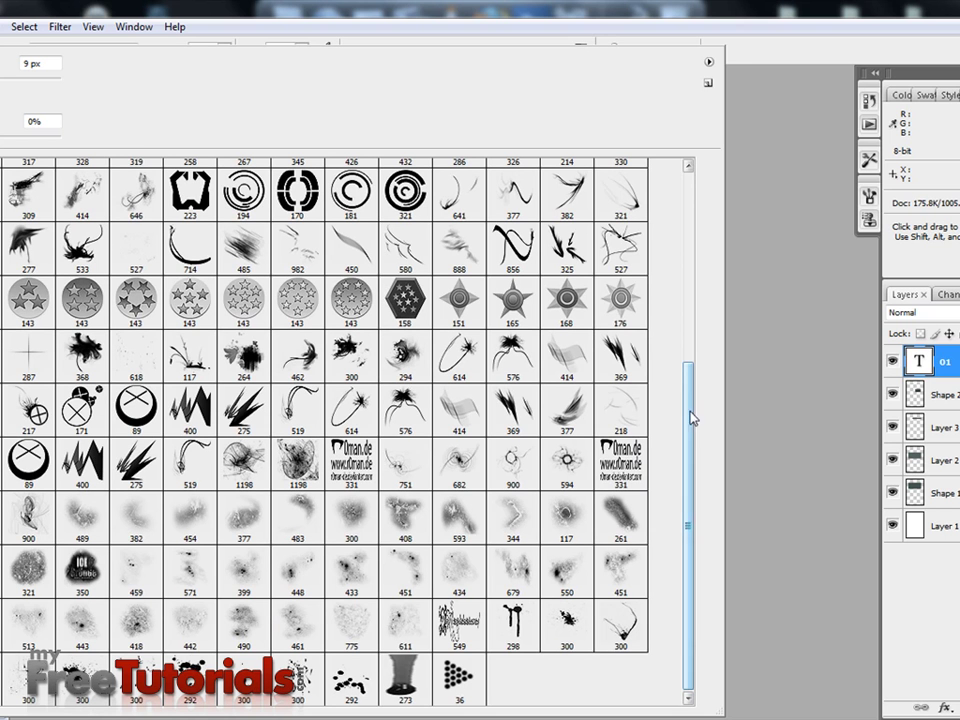
click(452, 680)
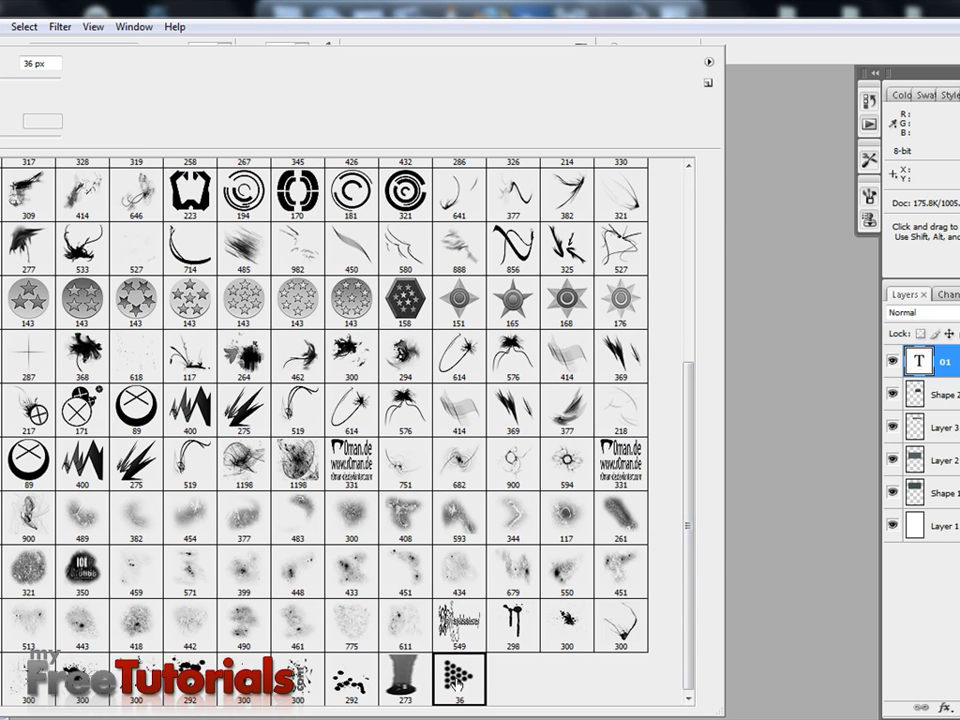
double_click(458, 683)
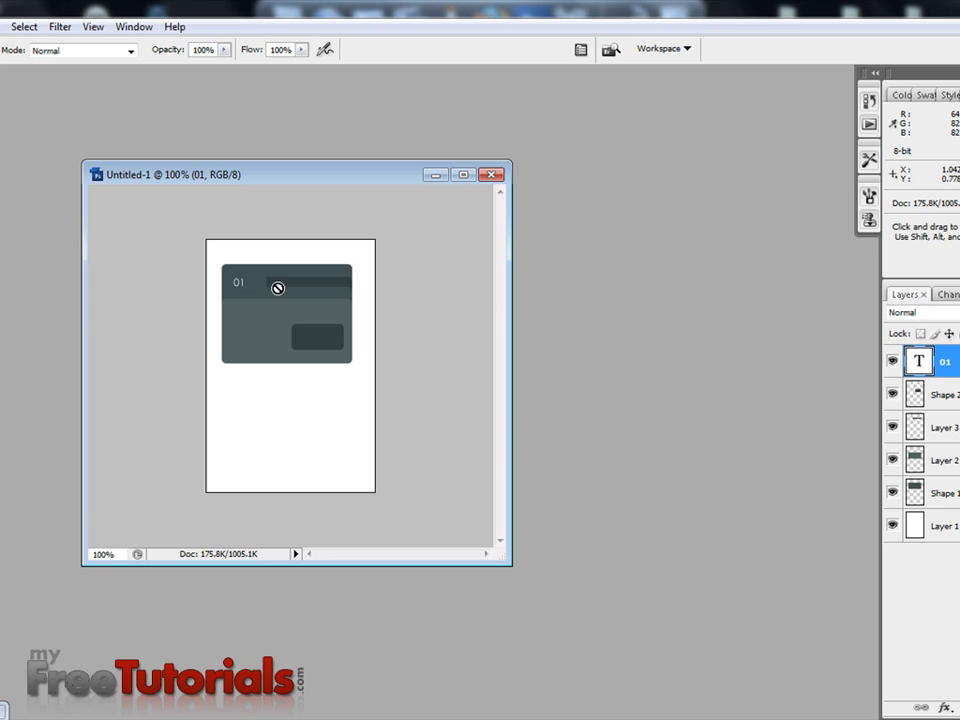
click(955, 294)
click(868, 309)
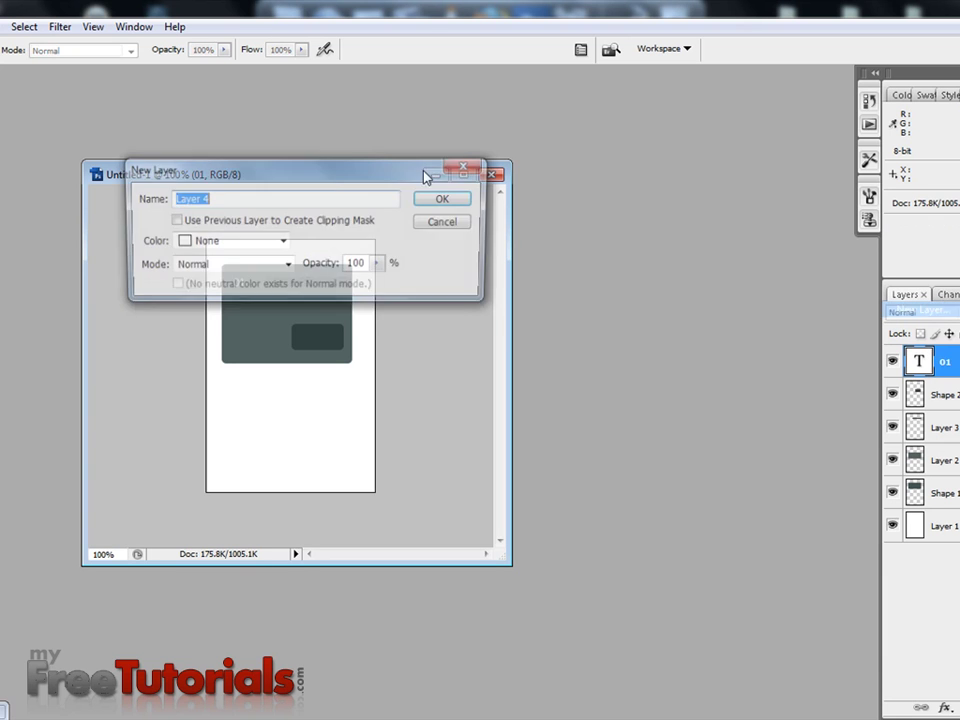
click(443, 197)
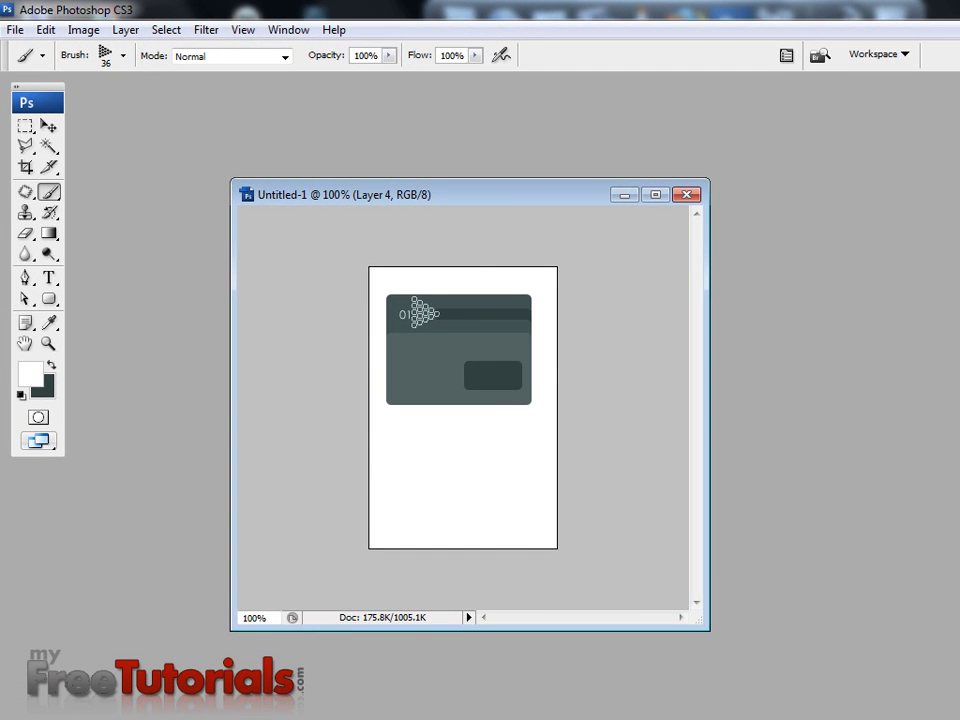
Step: Stamp the white dotted arrow beside the 01 label and scale it down
click(425, 313)
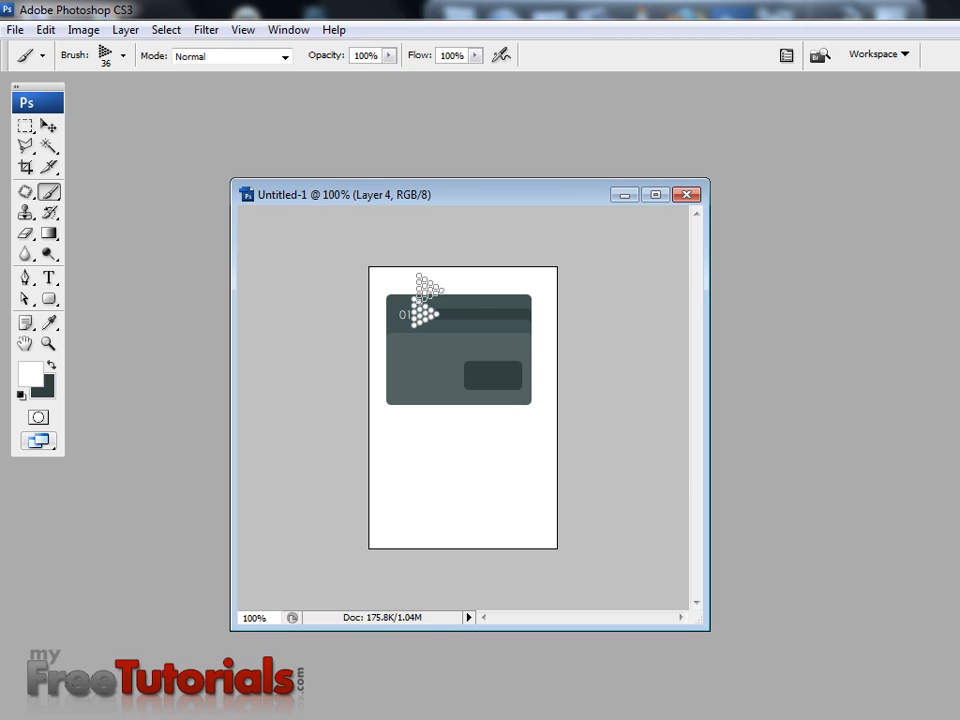
key(ctrl+t)
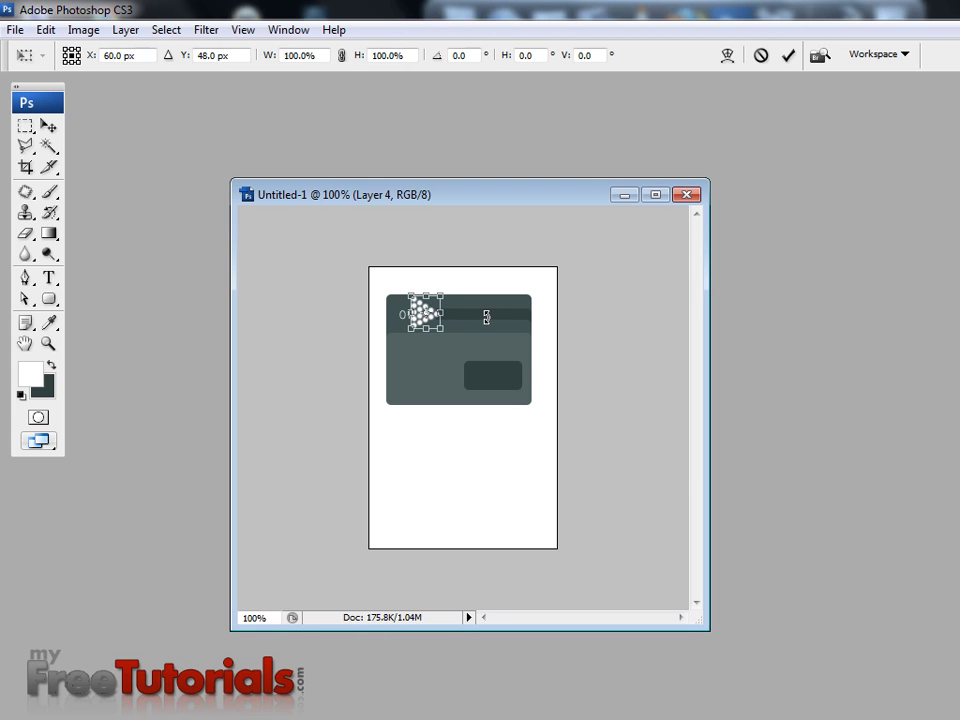
key(ctrl+plus)
key(ctrl+plus)
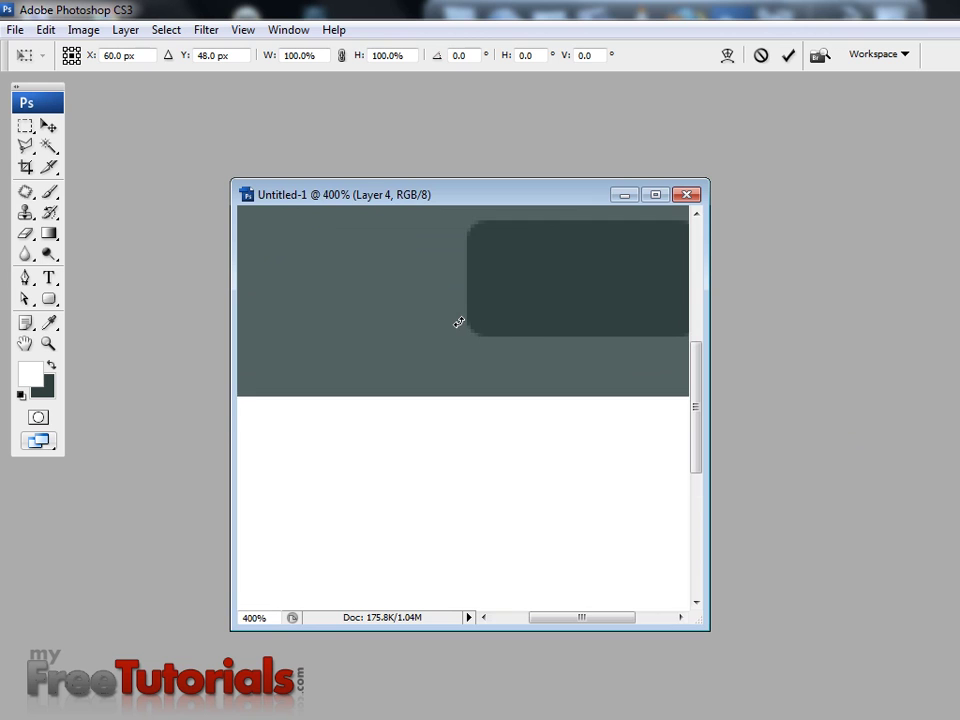
mouse_move(478, 328)
mouse_down()
mouse_move(530, 459)
mouse_move(473, 404)
mouse_up()
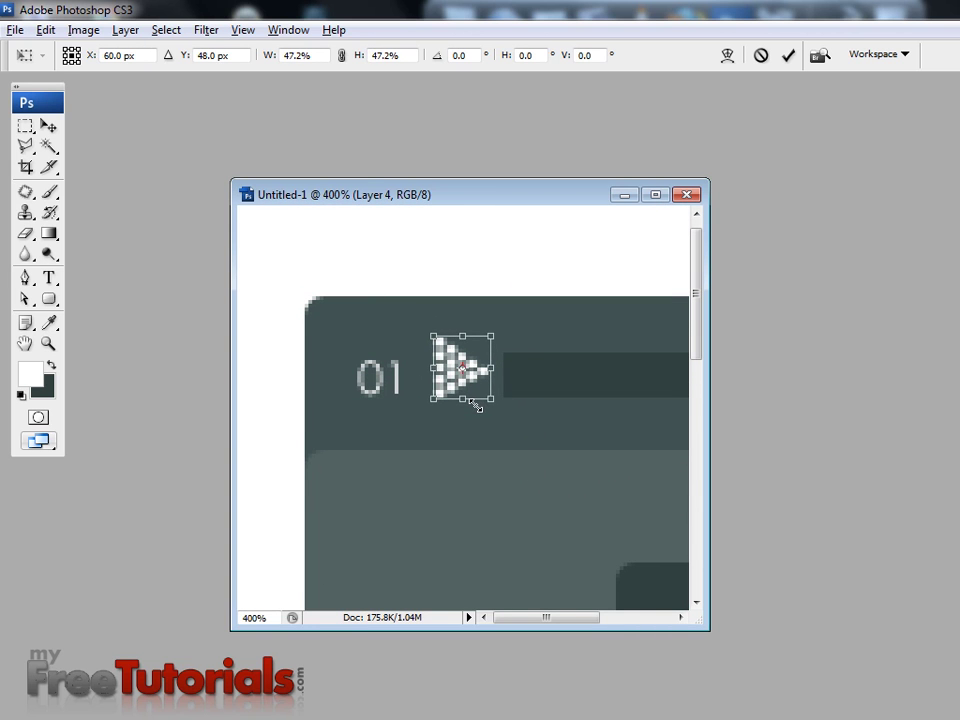
key(Return)
key(b)
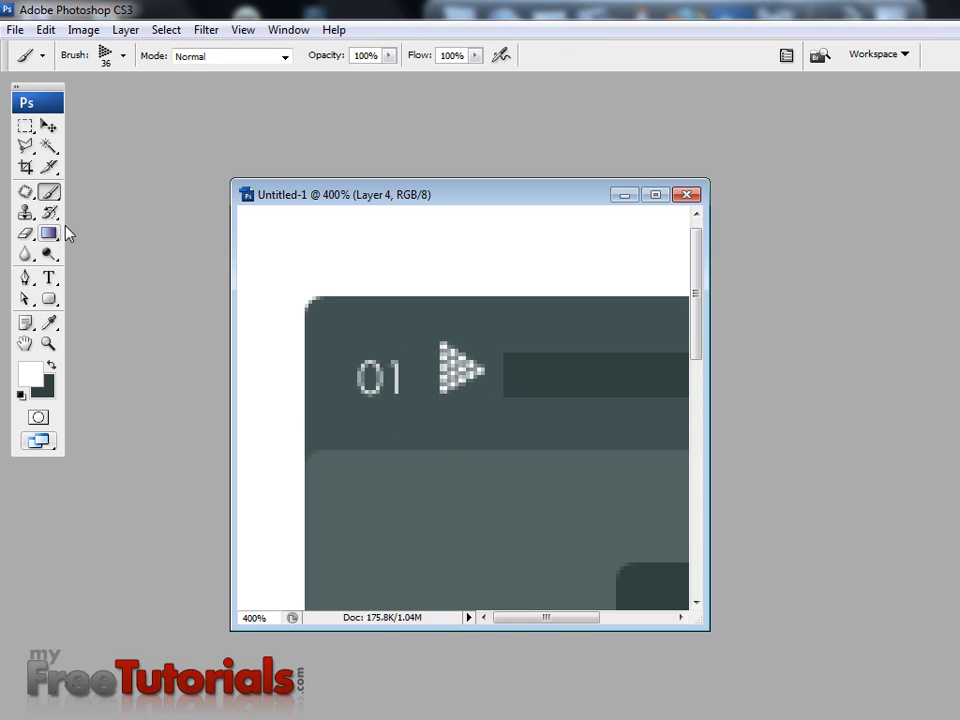
Step: Nudge the dotted arrow left and down into line with the 01 label
key(v)
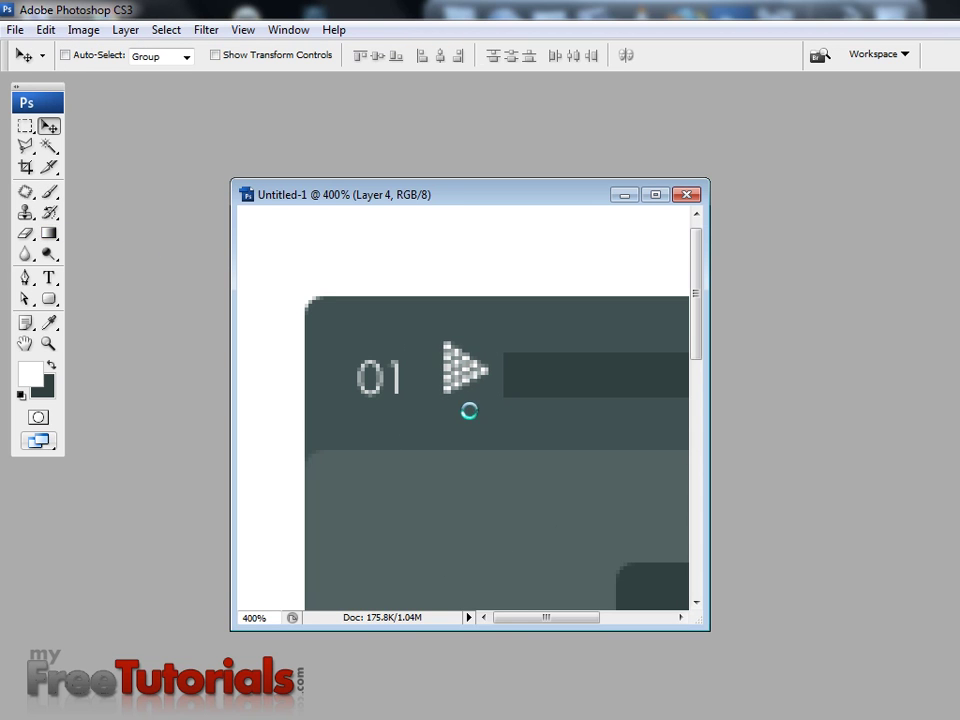
key(Left)
key(Down)
key(Down)
key(ctrl+minus)
key(ctrl+minus)
key(ctrl+minus)
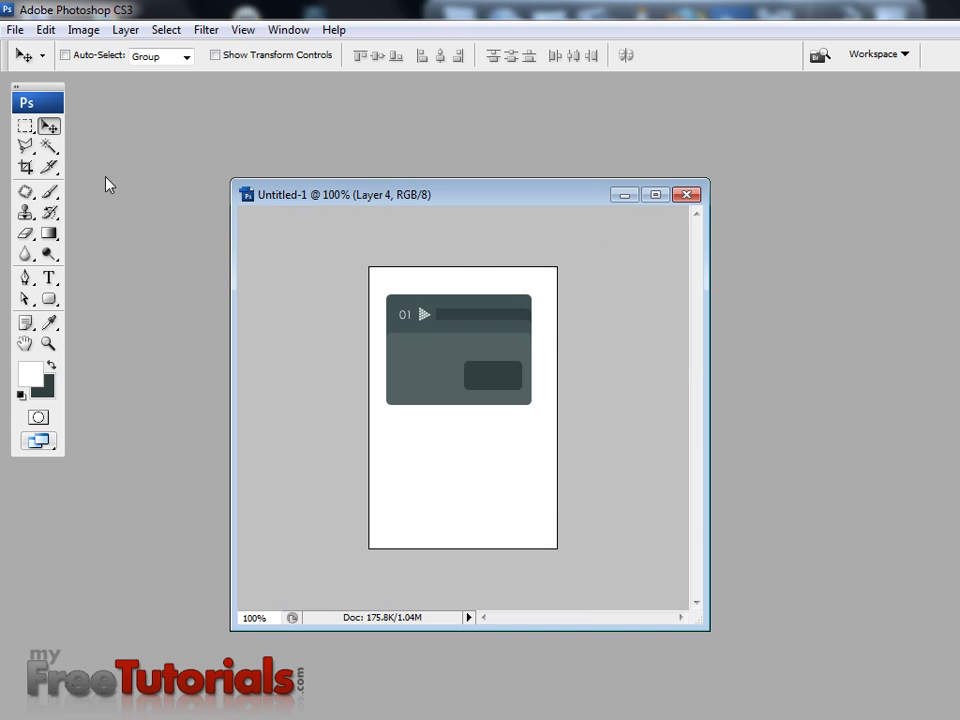
Step: Copy the house icon onto the card and flip it horizontally
key(alt+bracketleft)
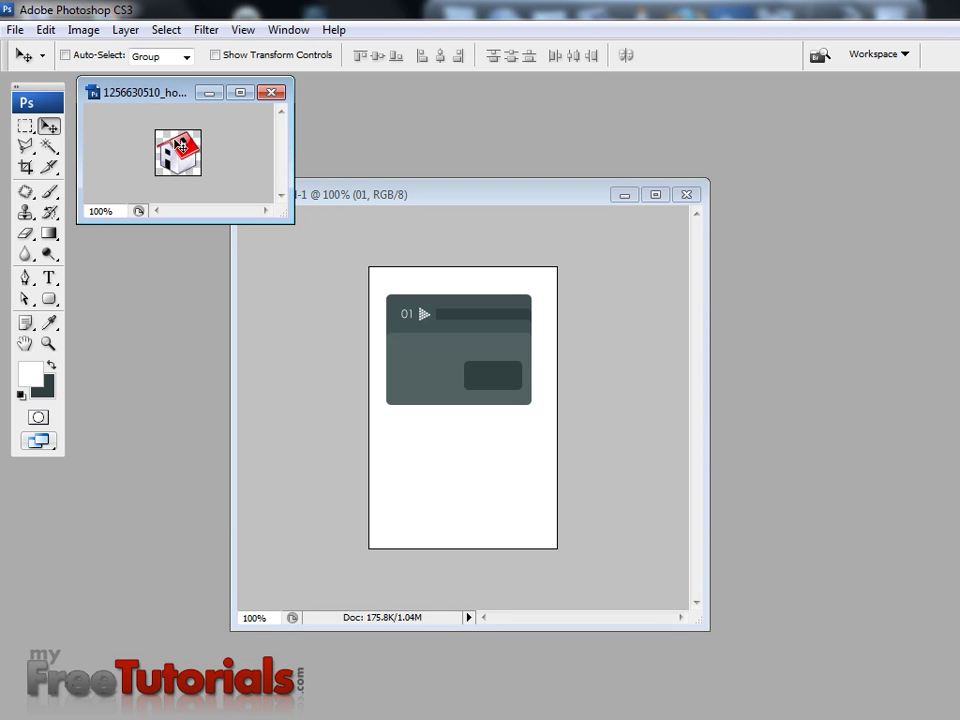
mouse_move(183, 158)
mouse_down()
mouse_move(325, 285)
mouse_move(445, 352)
mouse_up()
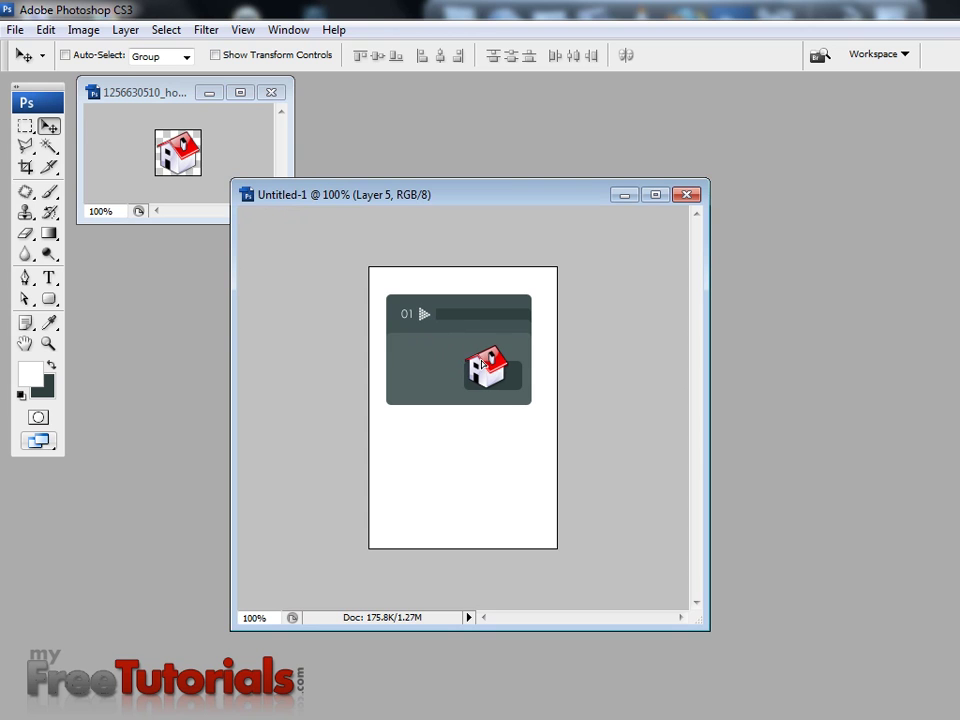
key(ctrl+t)
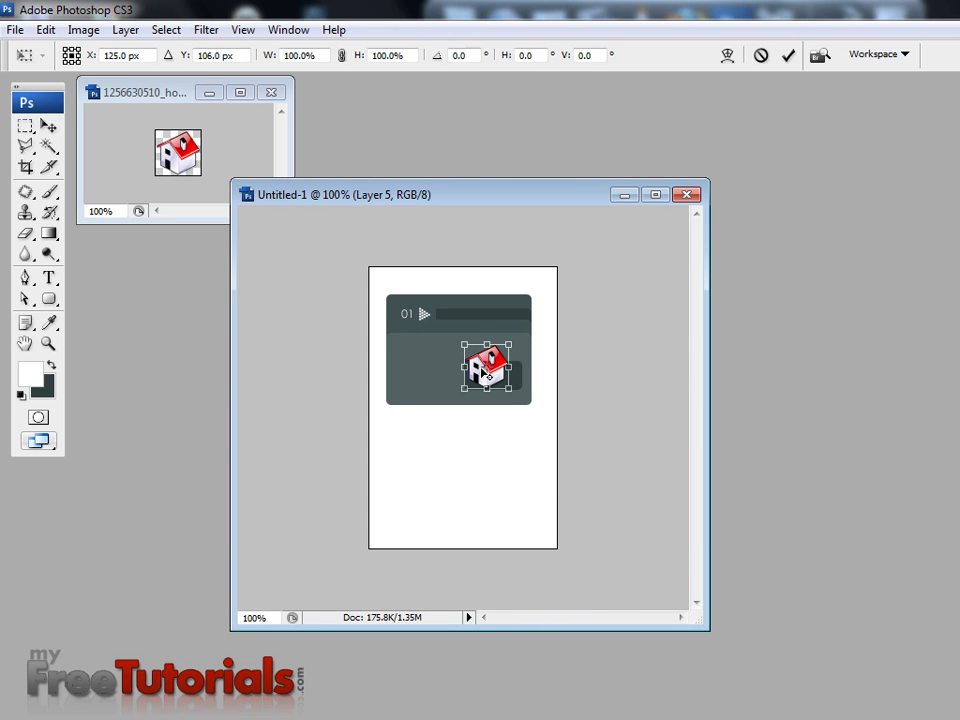
right_click(483, 369)
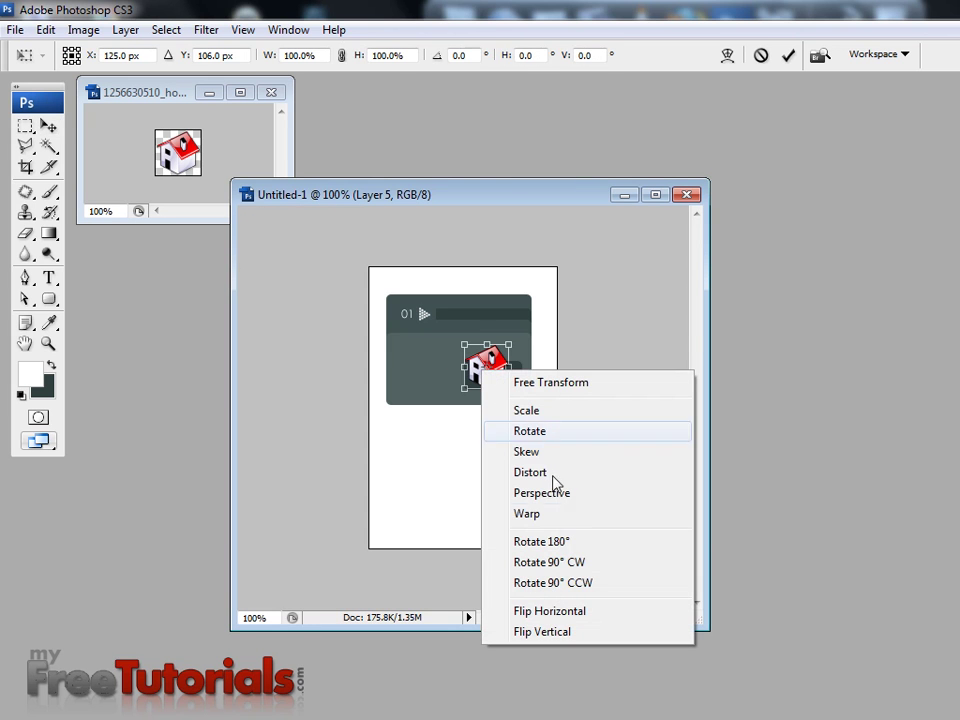
click(553, 611)
key(Return)
Step: Nudge the house icon onto the dark box and close the icon's source file
key(Right)
key(Right)
key(Right)
key(Up)
key(Up)
key(Up)
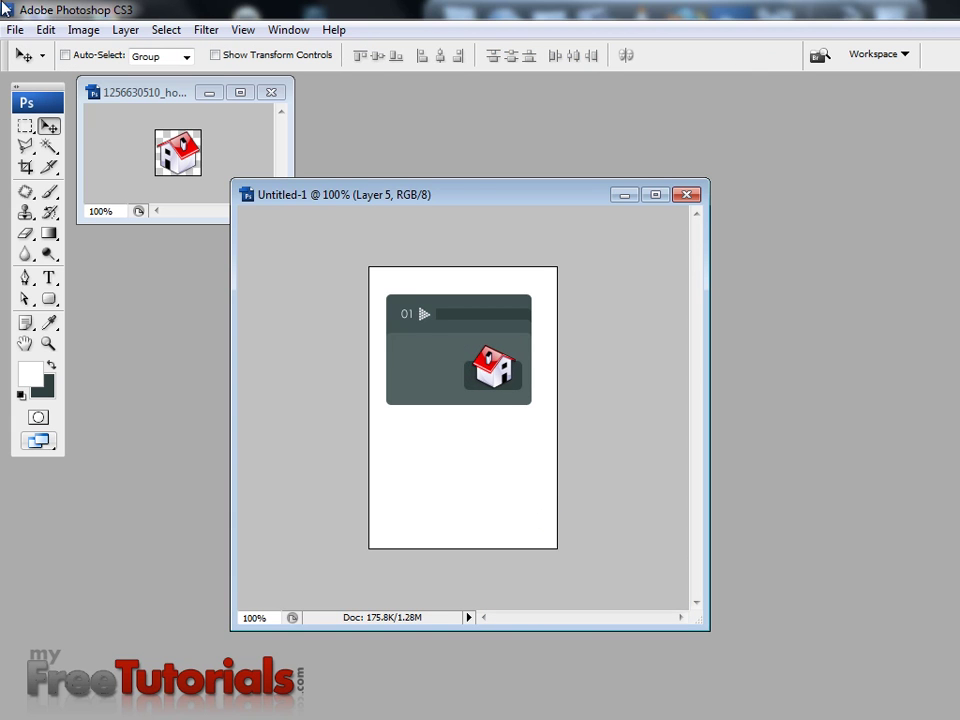
click(182, 93)
key(ctrl+w)
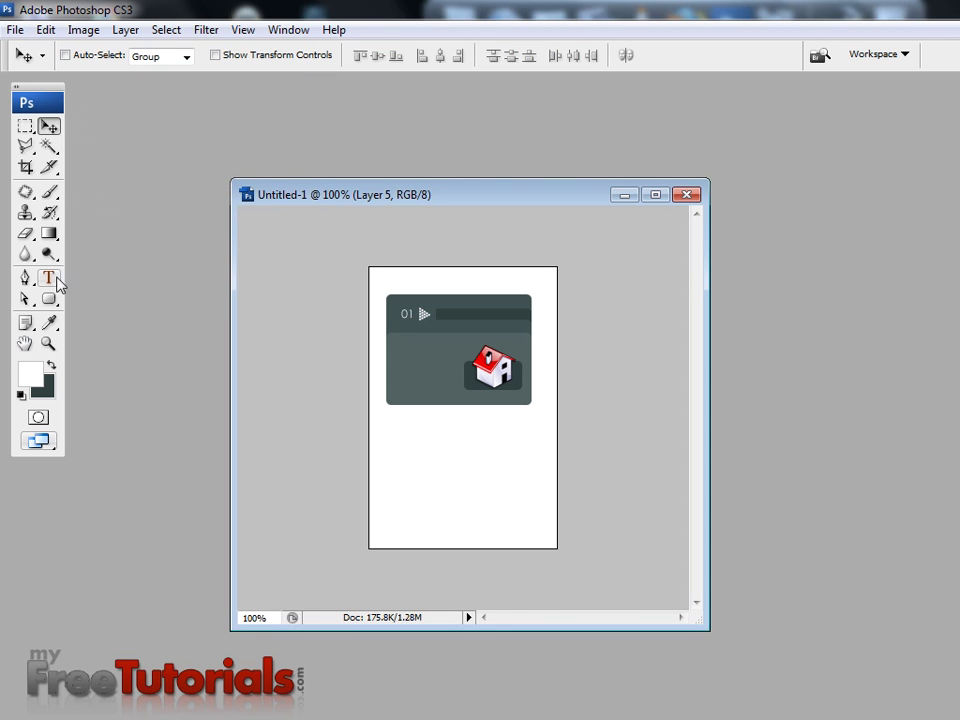
Step: Add 'Homepage' text in Arista 2.0 to the left of the house icon
click(49, 278)
click(163, 54)
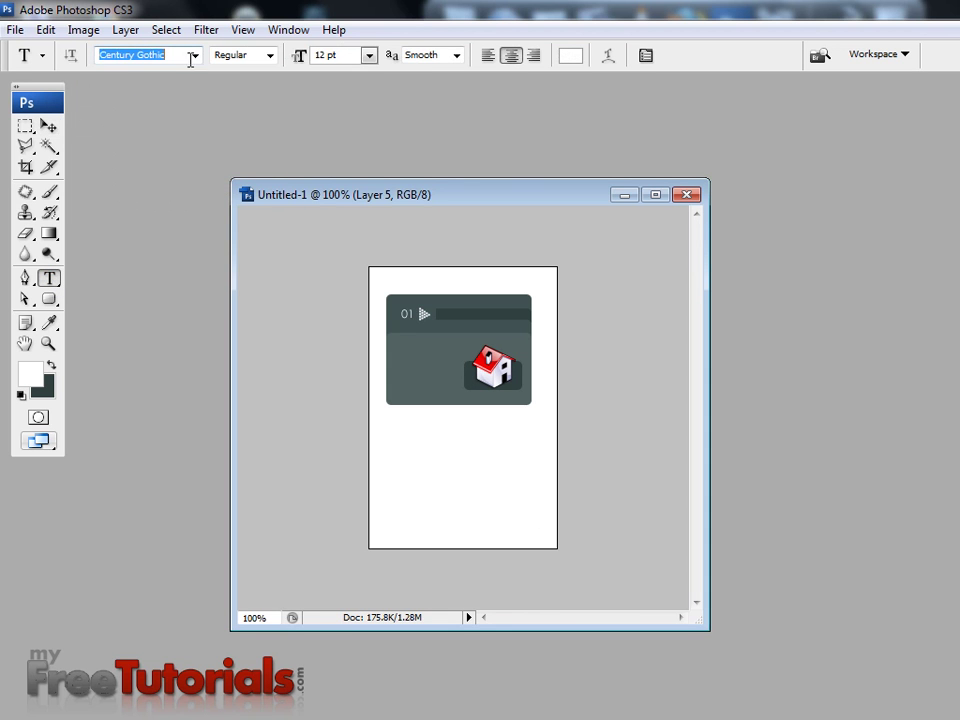
click(195, 55)
drag(383, 222, 378, 108)
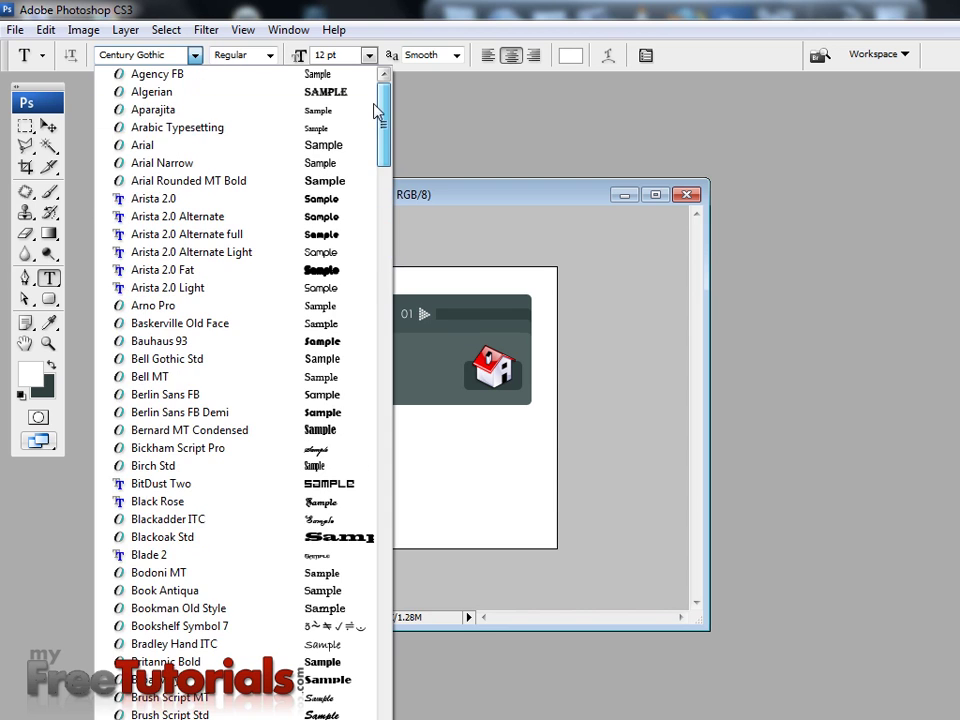
click(257, 203)
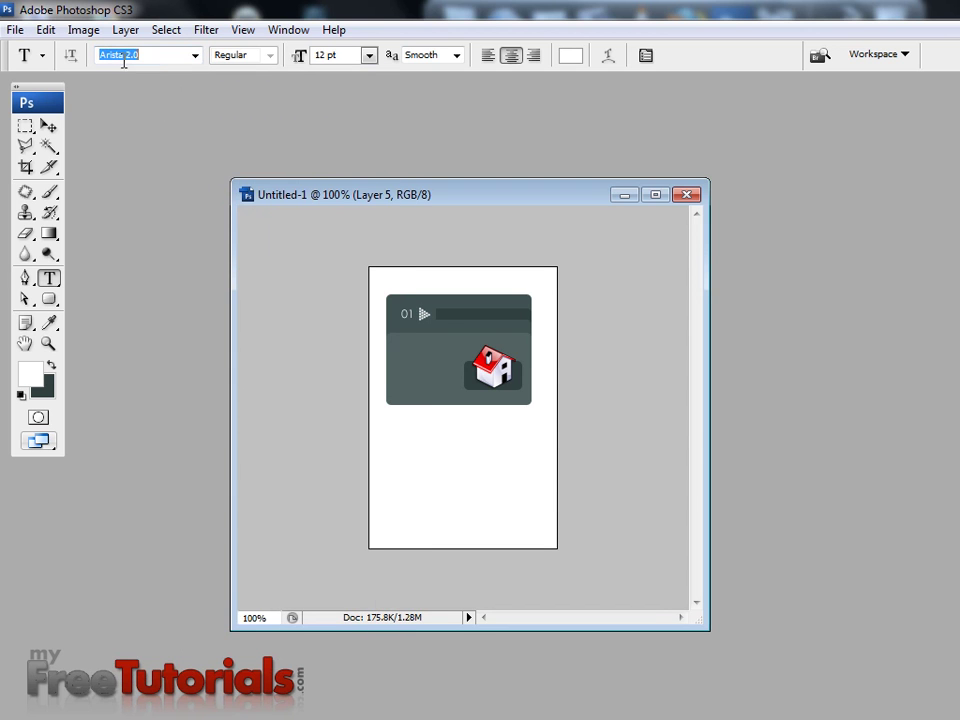
click(395, 372)
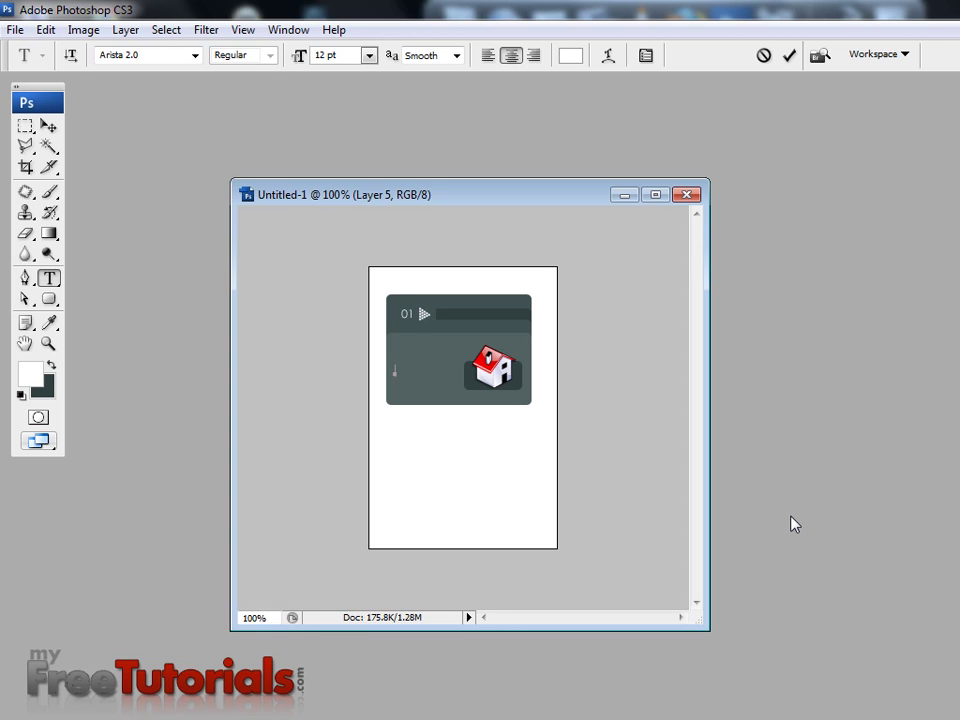
text(Homepage)
click(47, 127)
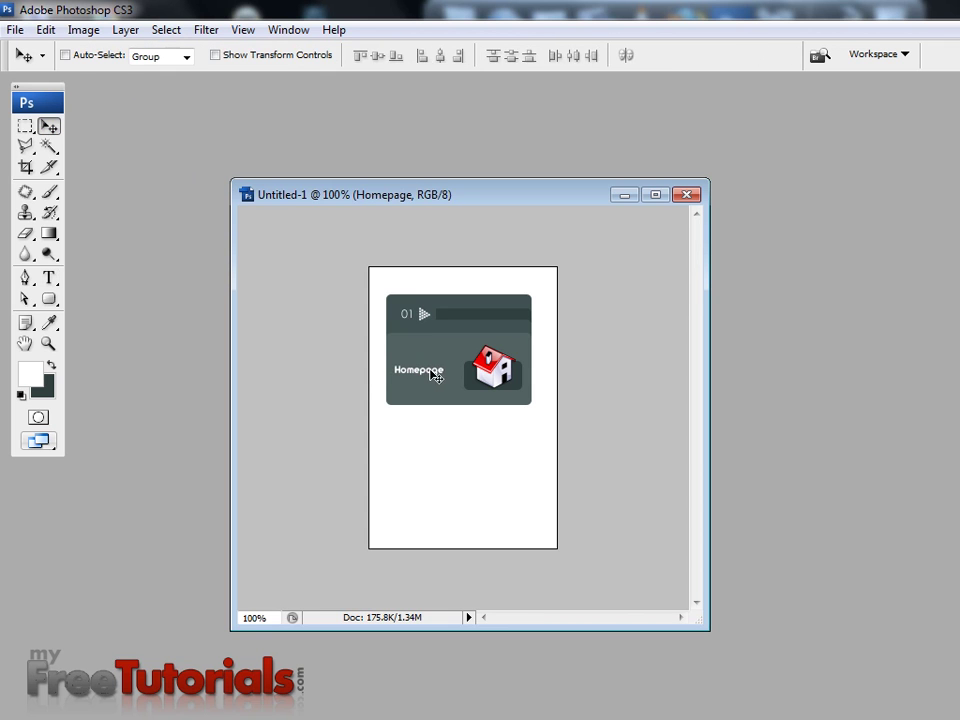
Step: Enlarge the Homepage text to about 153.8% and nudge it right and down
key(ctrl+t)
drag(449, 376, 463, 391)
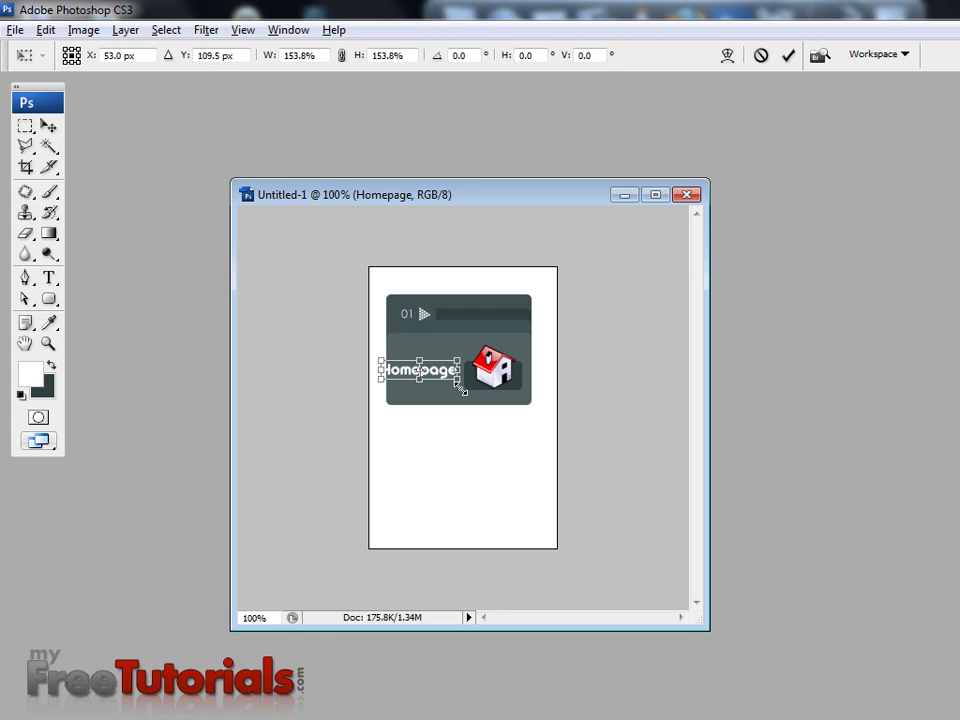
key(Return)
key(Right)
key(Right)
key(Right)
key(Down)
key(Down)
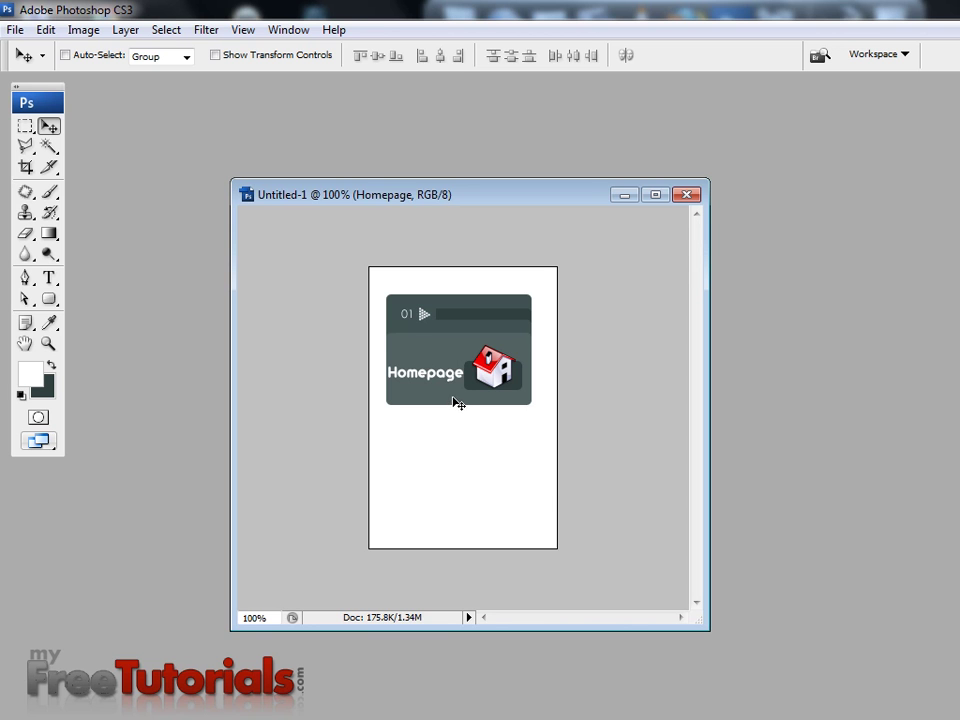